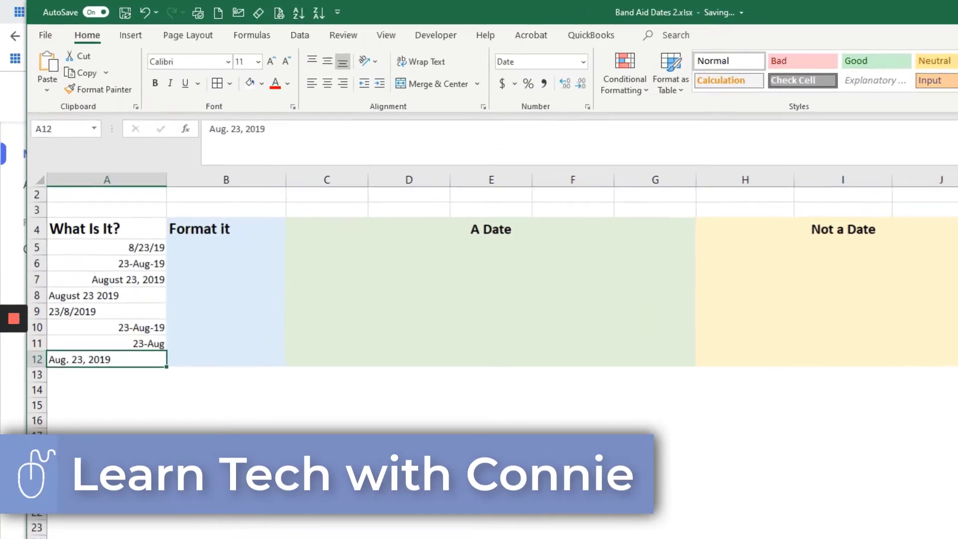
Check how each column A entry, from 8/23/19 to Aug. 23, 2019, is stored
{"action": "scroll", "coordinate": [131, 277], "scroll_direction": "up", "scroll_amount": 1}
{"action": "left_click", "coordinate": [131, 277]}
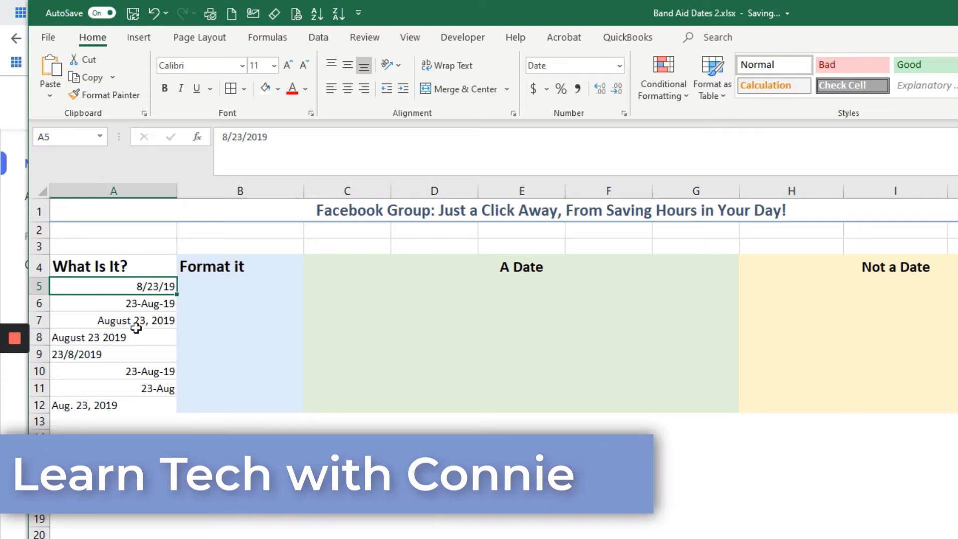
{"action": "left_click", "coordinate": [155, 304]}
{"action": "left_click", "coordinate": [155, 319]}
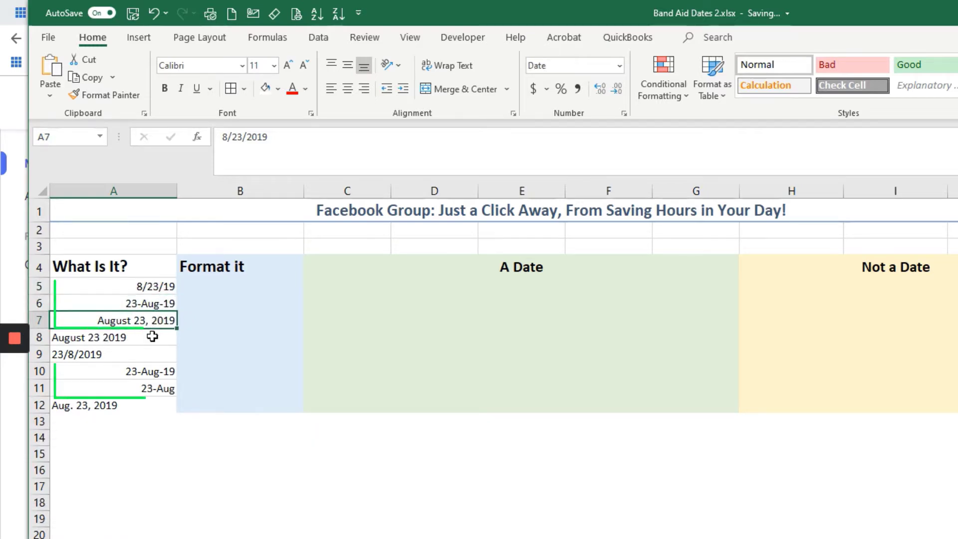
{"action": "left_click", "coordinate": [138, 374]}
{"action": "left_click", "coordinate": [100, 390]}
{"action": "left_click", "coordinate": [81, 341]}
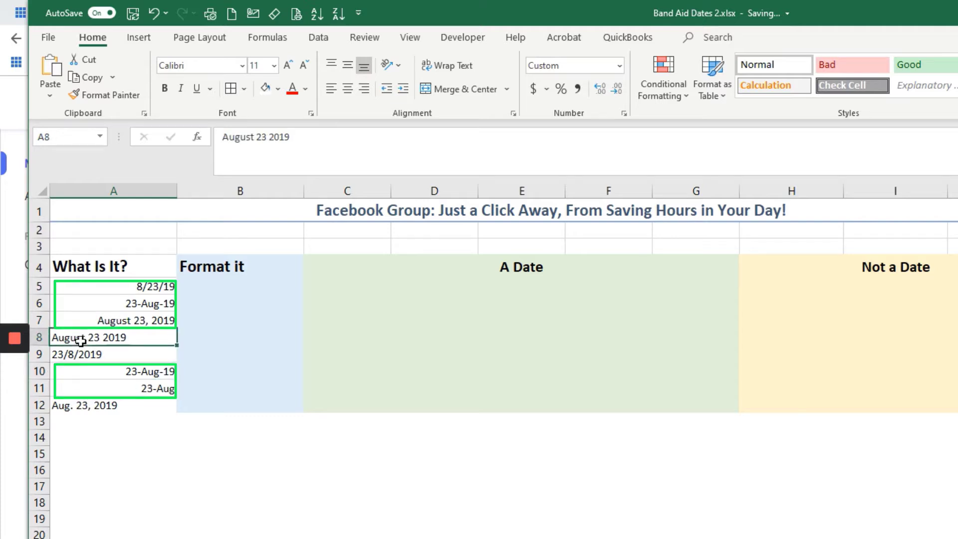
{"action": "left_click", "coordinate": [83, 354]}
{"action": "left_click", "coordinate": [132, 406]}
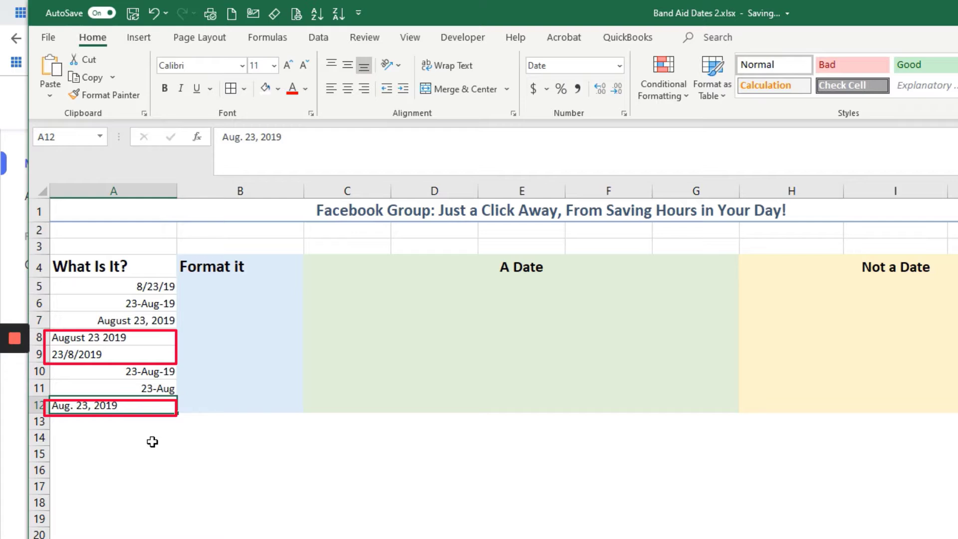
Group the text-only entries August 23 2019, 23/8/2019 and Aug. 23, 2019
{"action": "left_click", "coordinate": [111, 339]}
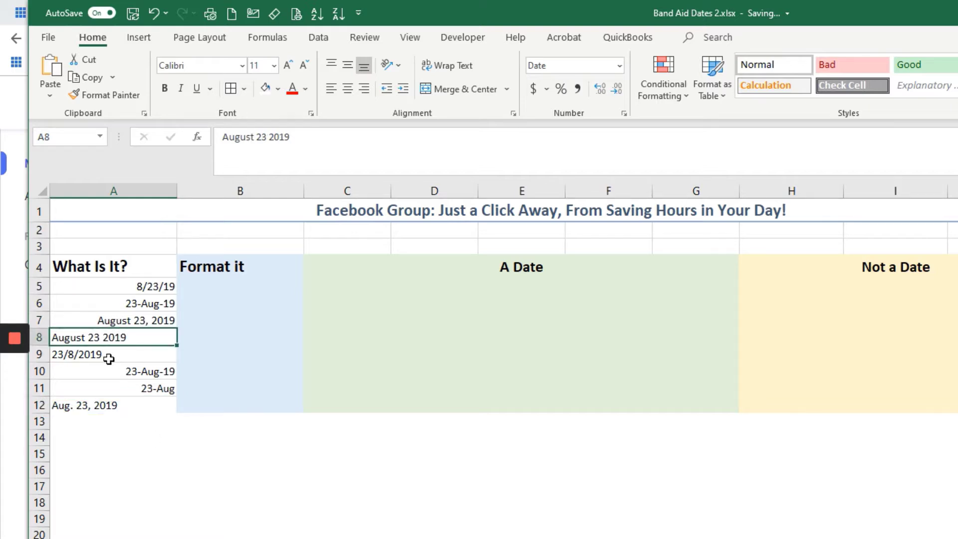
{"action": "left_click", "coordinate": [109, 358]}
{"action": "left_click", "coordinate": [91, 407]}
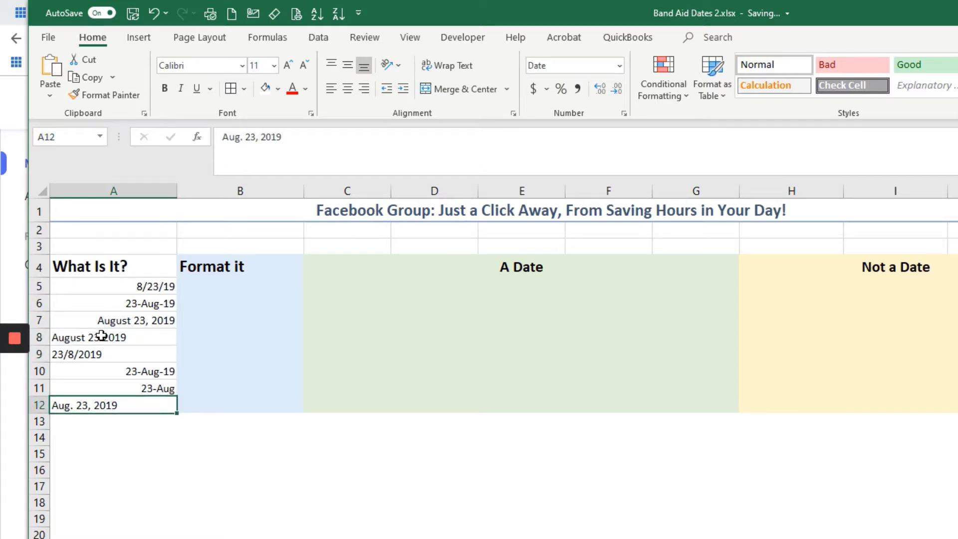
{"action": "left_click", "coordinate": [129, 337]}
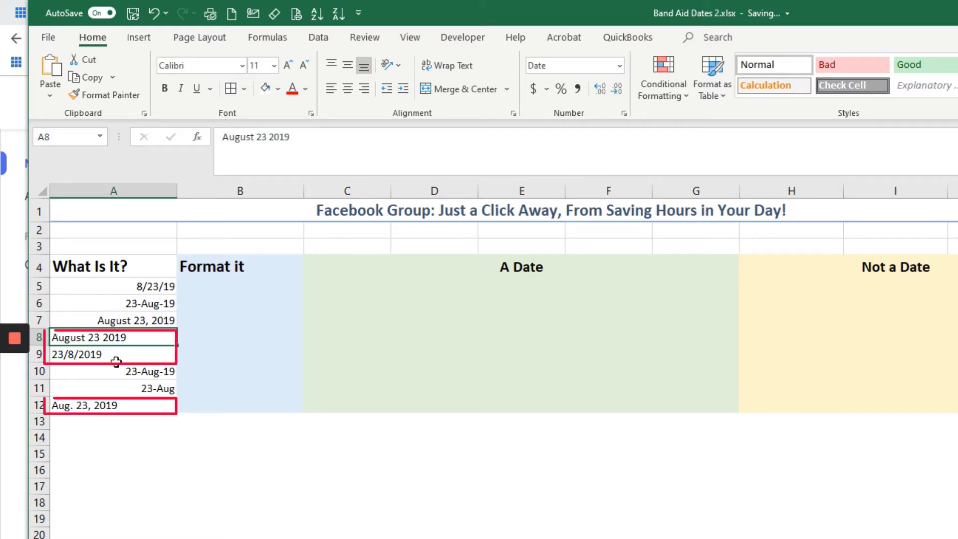
{"action": "left_click", "coordinate": [116, 363], "text": "ctrl"}
{"action": "left_click", "coordinate": [113, 405], "text": "ctrl"}
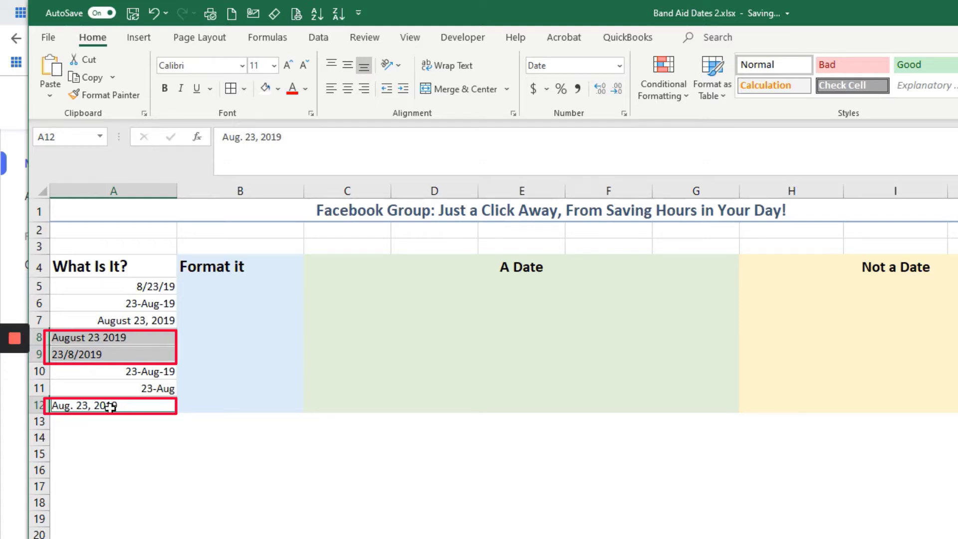
Select the real-date entries, including 8/23/19 and 23-Aug, then return to A5
{"action": "left_click", "coordinate": [154, 286]}
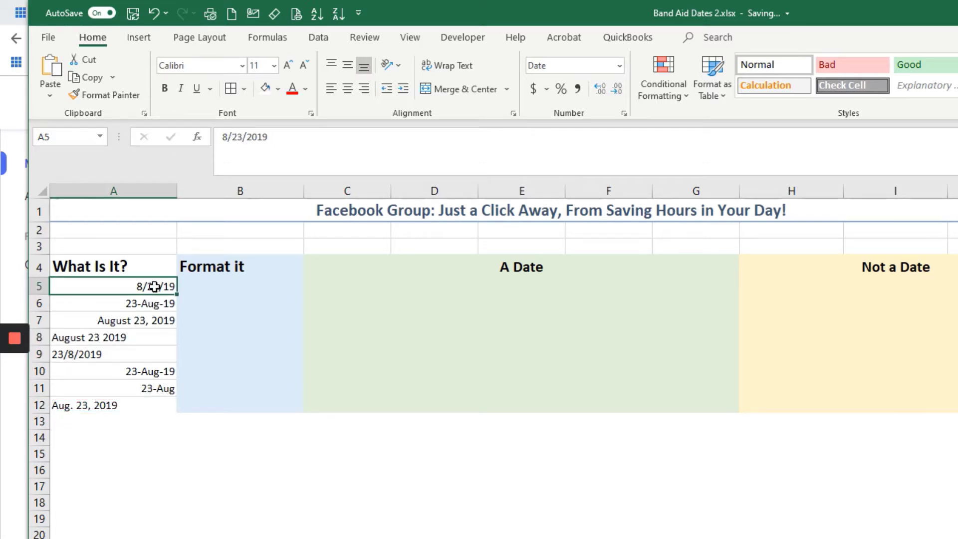
{"action": "left_click", "coordinate": [150, 323], "text": "shift"}
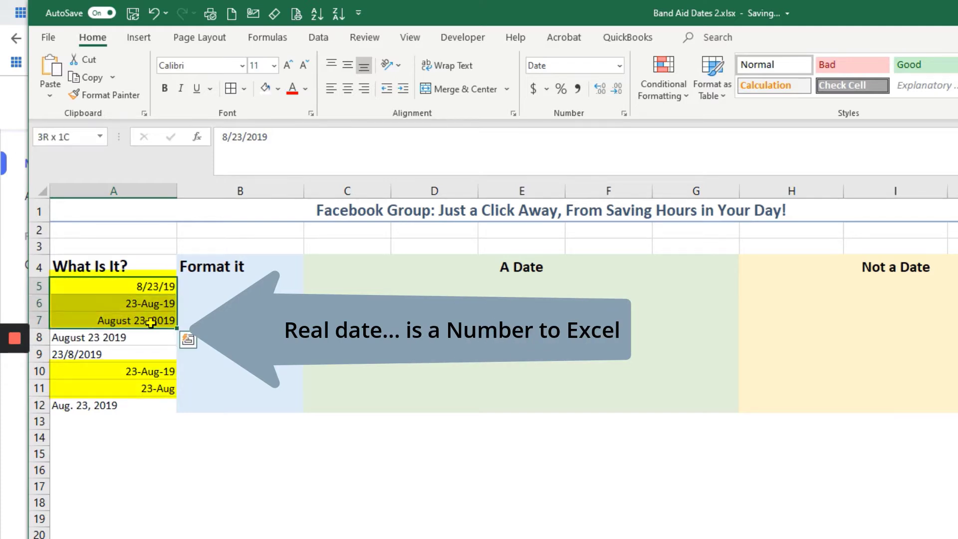
{"action": "left_click", "coordinate": [150, 373], "text": "ctrl"}
{"action": "left_click", "coordinate": [156, 402], "text": "ctrl"}
{"action": "left_click", "coordinate": [157, 388], "text": "ctrl"}
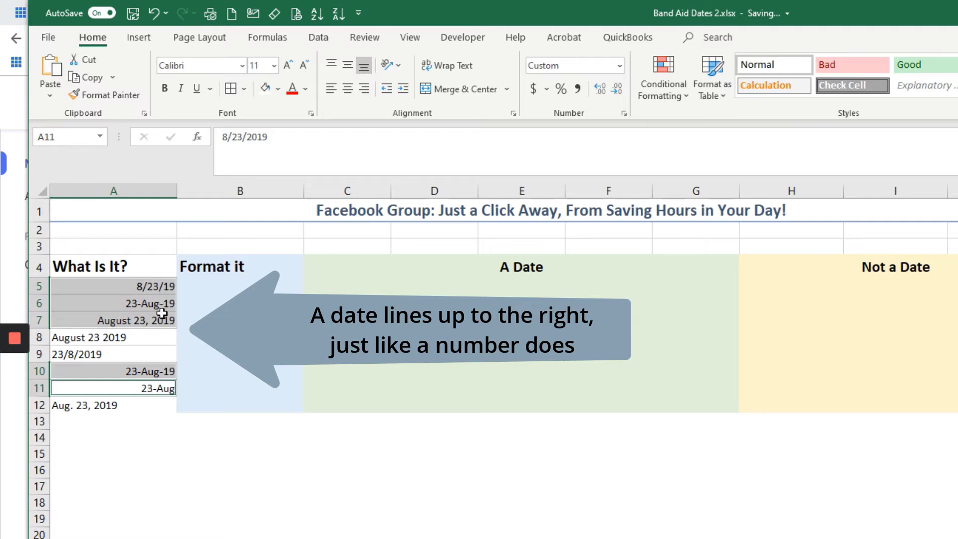
{"action": "left_click", "coordinate": [140, 285]}
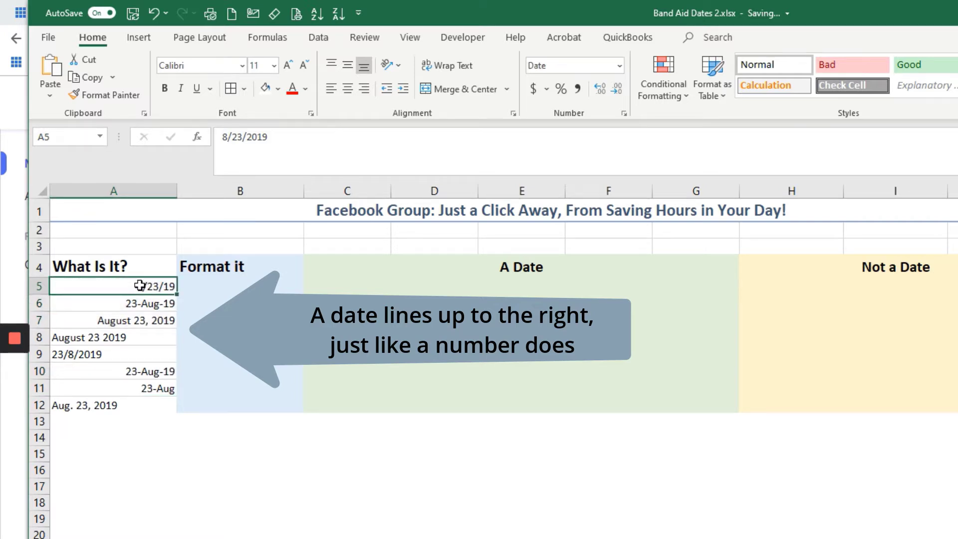
Copy A5:A12 and paste only the values into B5
{"action": "left_click", "coordinate": [131, 410], "text": "shift"}
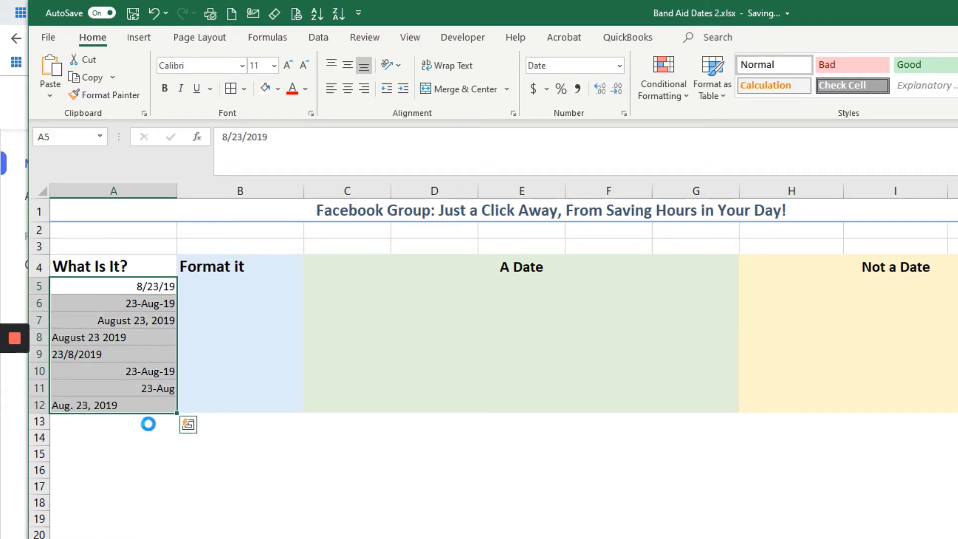
{"action": "left_click", "coordinate": [238, 286]}
{"action": "right_click", "coordinate": [251, 289]}
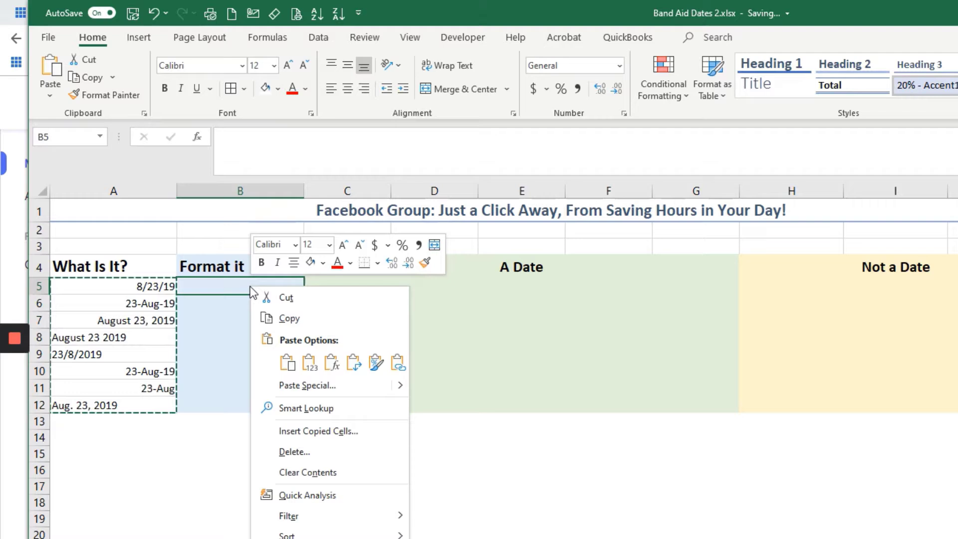
{"action": "left_click", "coordinate": [305, 363]}
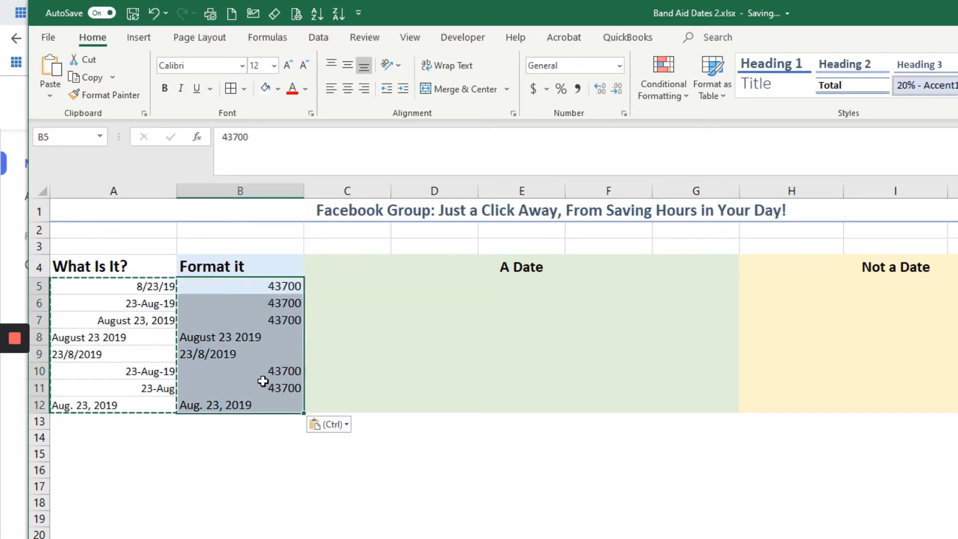
Undo the values-only paste and re-paste into B5 keeping source formatting
{"action": "key", "text": "ctrl+z"}
{"action": "right_click", "coordinate": [246, 287]}
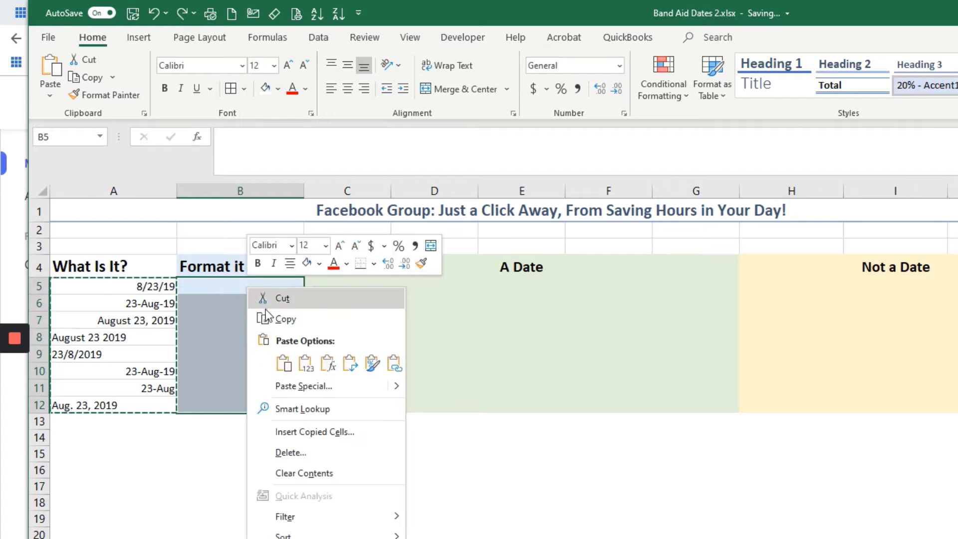
{"action": "left_click", "coordinate": [283, 362]}
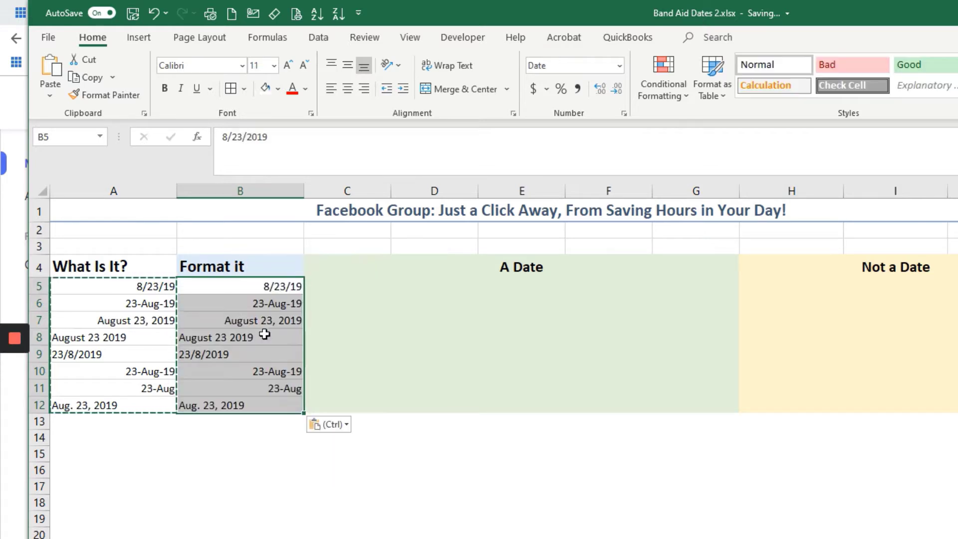
{"action": "left_click", "coordinate": [249, 372]}
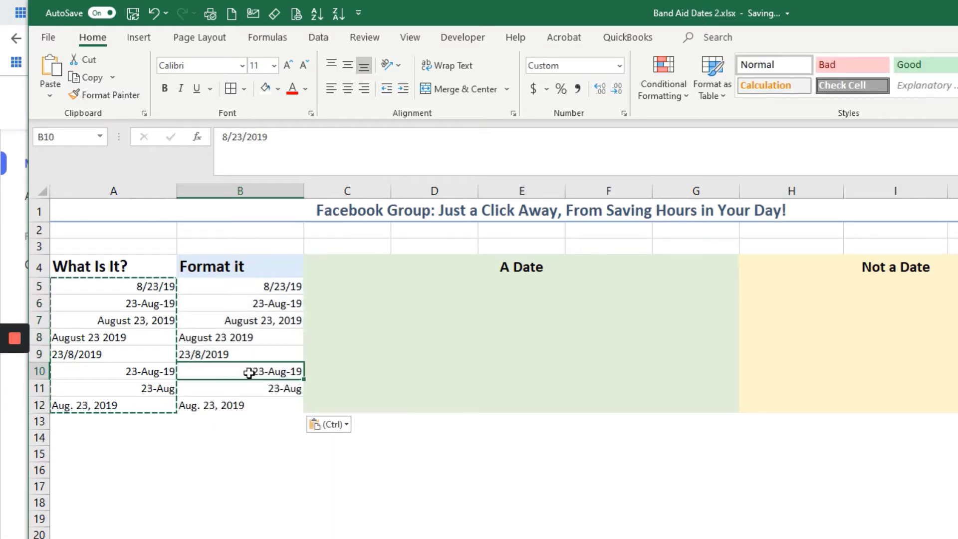
{"action": "left_click", "coordinate": [280, 288]}
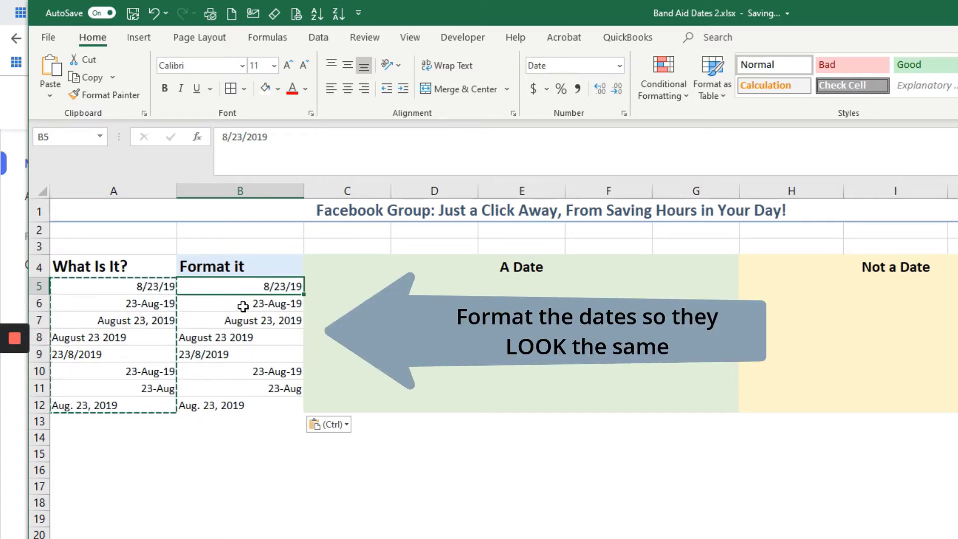
Apply the Short Date number format to the copied entries in B5:B12
{"action": "left_click", "coordinate": [258, 408], "text": "shift"}
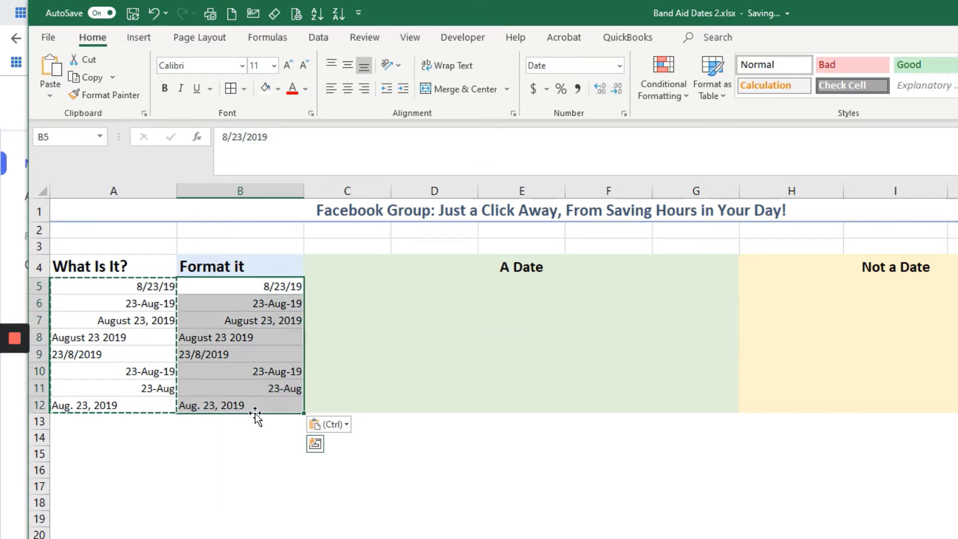
{"action": "left_click", "coordinate": [619, 67]}
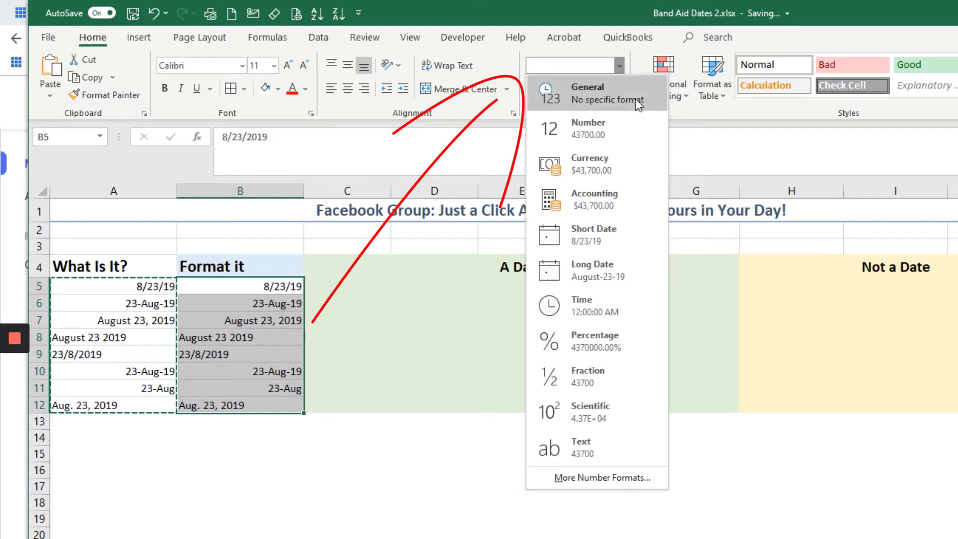
{"action": "left_click", "coordinate": [607, 241]}
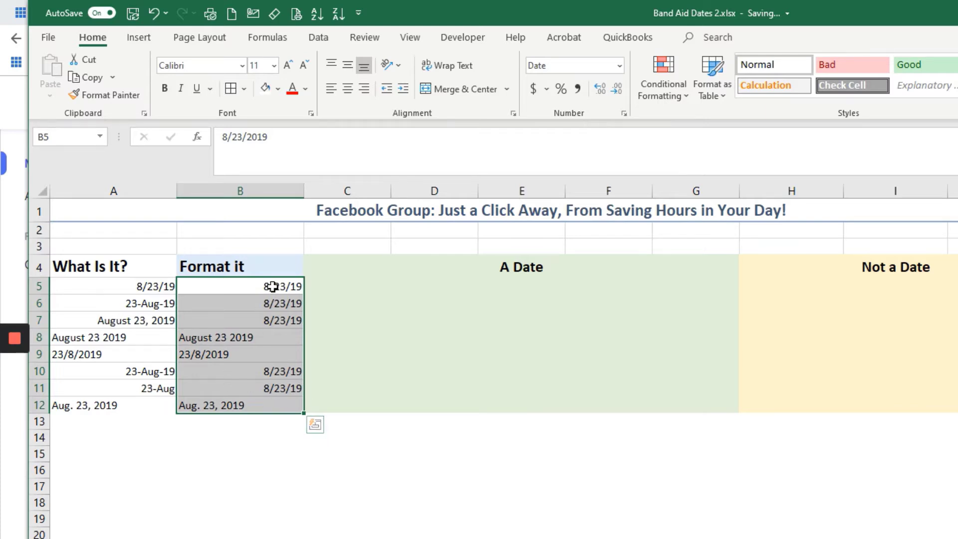
Select the real dates in B5:B7, B10 and B11
{"action": "left_click_drag", "start_coordinate": [273, 287], "coordinate": [280, 322]}
{"action": "left_click", "coordinate": [282, 371], "text": "ctrl"}
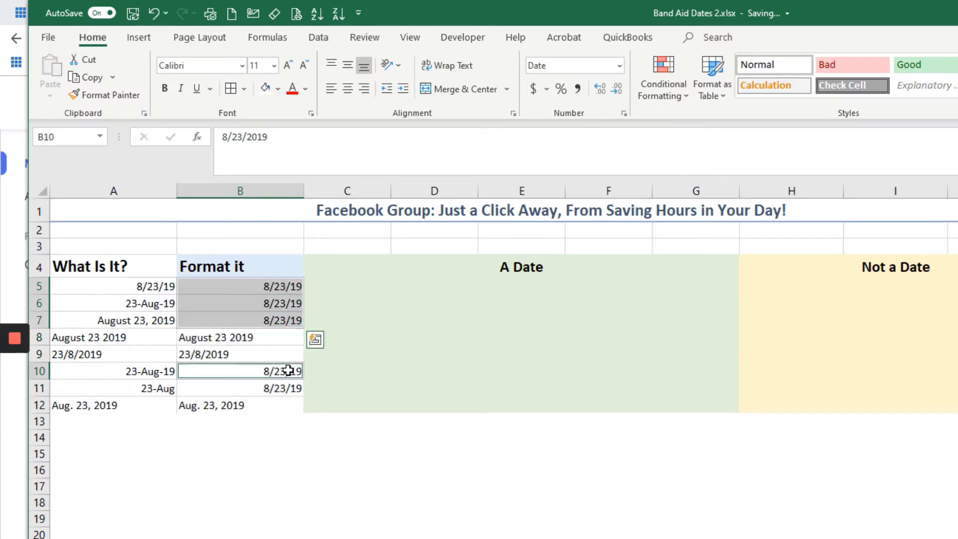
{"action": "left_click", "coordinate": [284, 387], "text": "ctrl"}
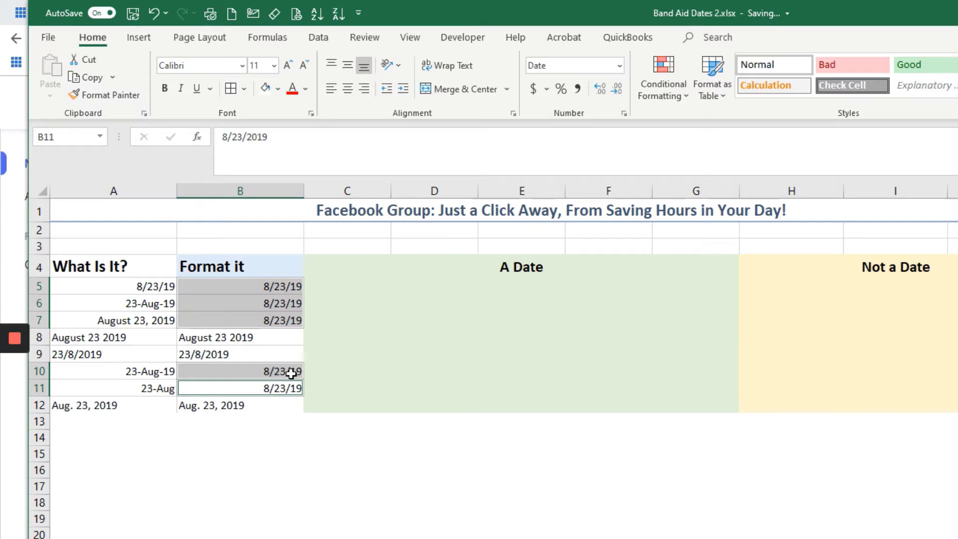
Move 8/23/19 from A5 into C5 and fill daily dates down to C12
{"action": "left_click", "coordinate": [130, 289]}
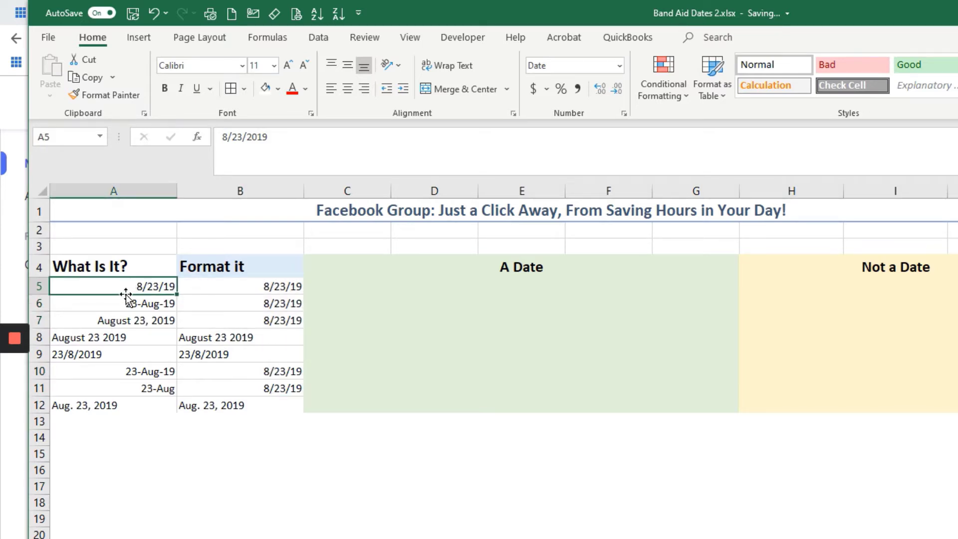
{"action": "left_click_drag", "start_coordinate": [126, 294], "coordinate": [364, 289]}
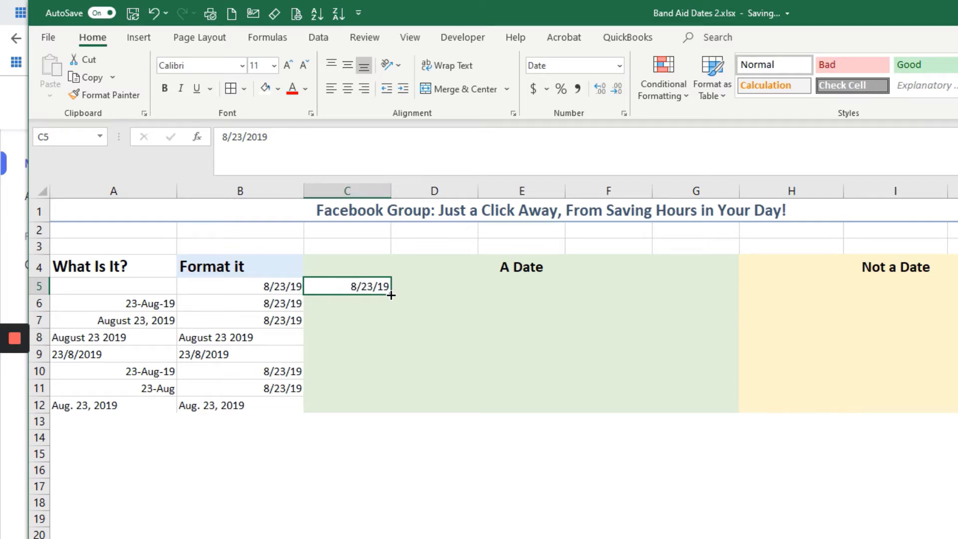
{"action": "left_click_drag", "start_coordinate": [391, 296], "coordinate": [392, 307]}
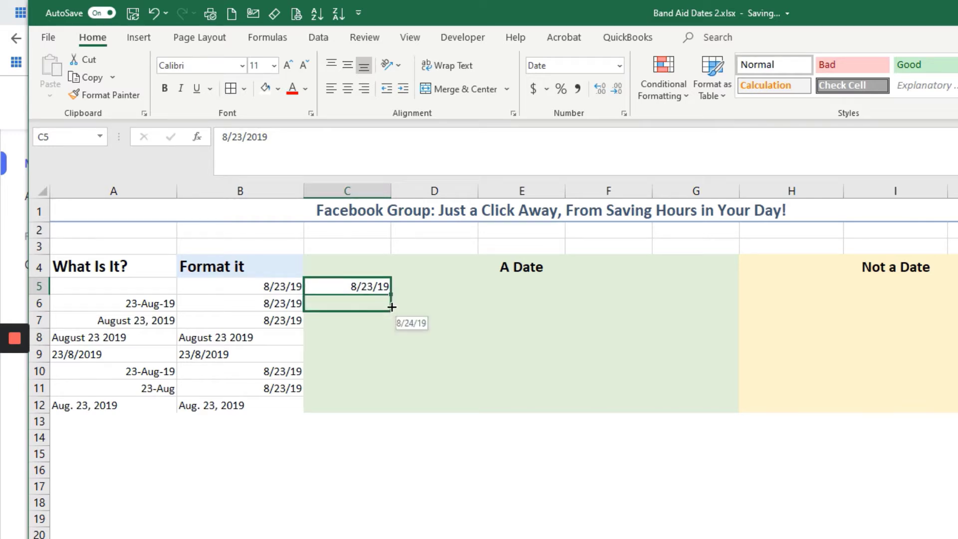
{"action": "left_click_drag", "start_coordinate": [392, 307], "coordinate": [392, 307]}
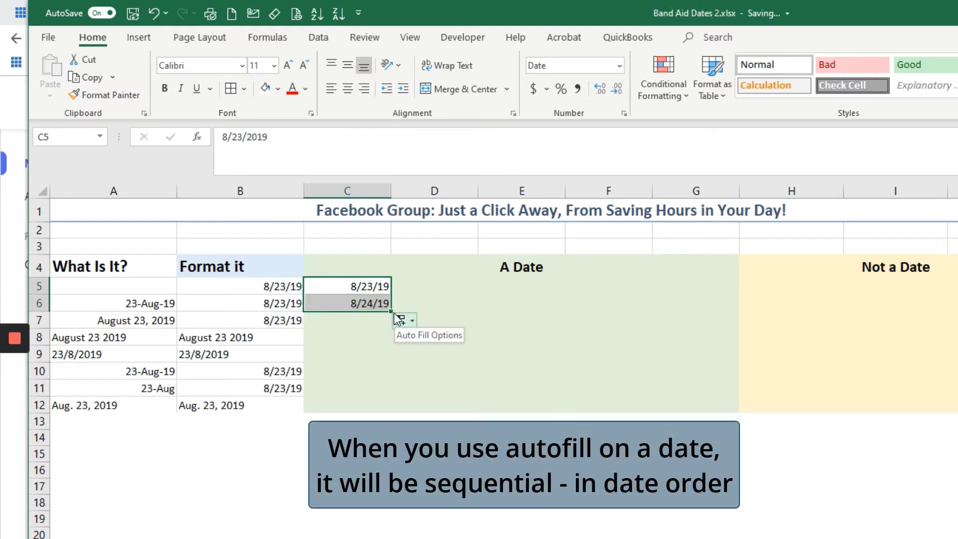
{"action": "left_click", "coordinate": [325, 289]}
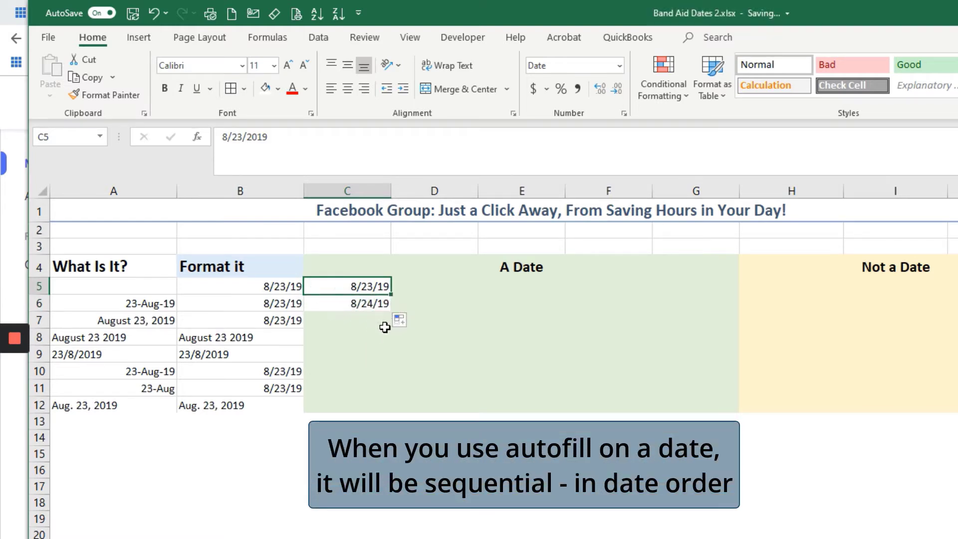
{"action": "left_click", "coordinate": [389, 308]}
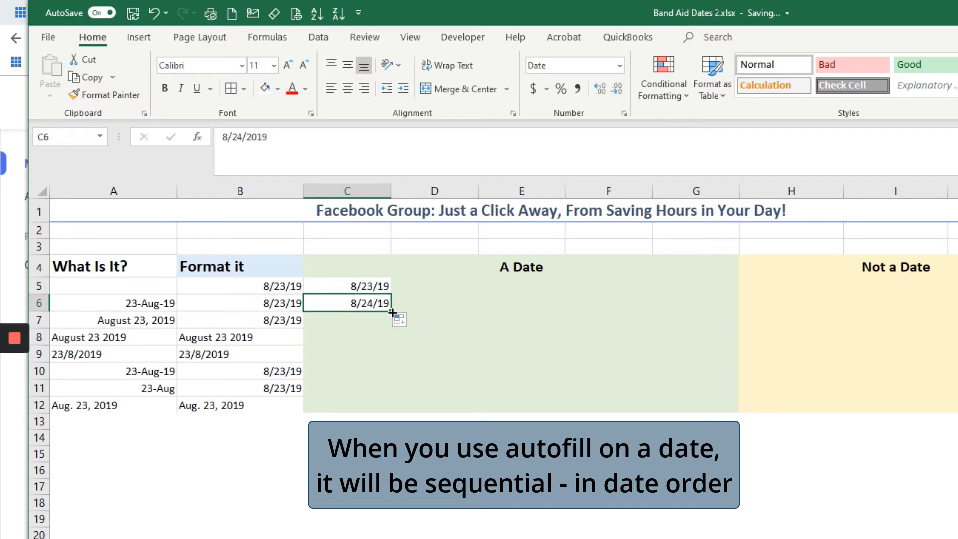
{"action": "left_click_drag", "start_coordinate": [392, 316], "coordinate": [391, 411]}
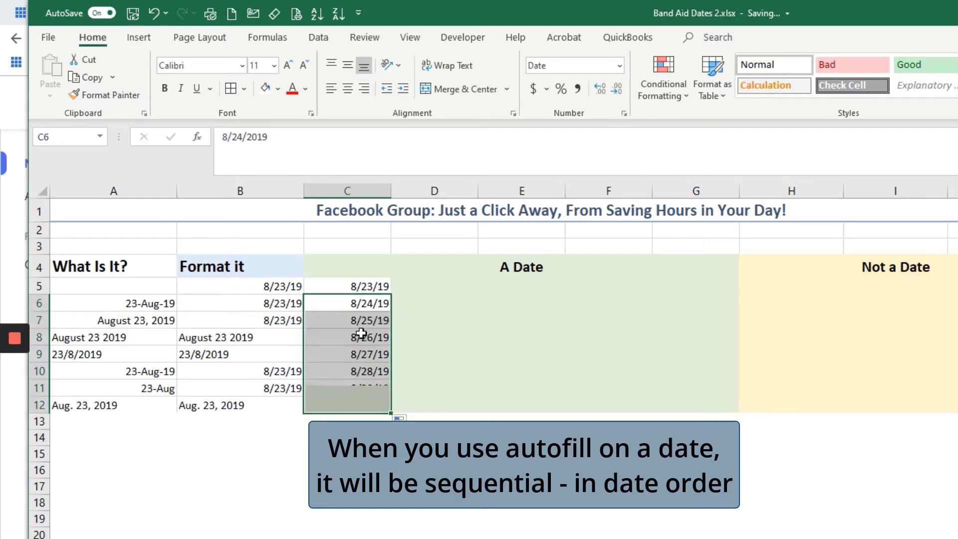
{"action": "left_click", "coordinate": [418, 289]}
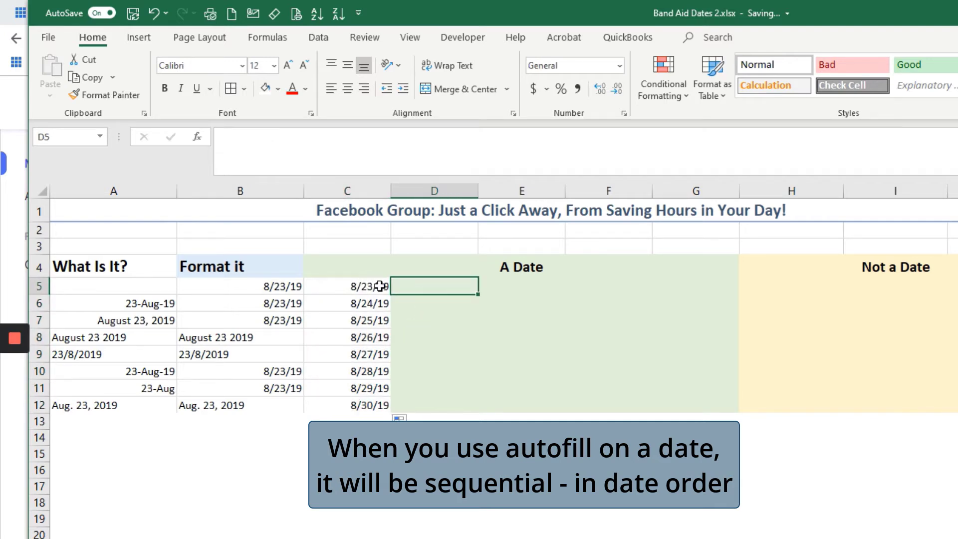
Move 23-Aug-19 into D5 and August 23, 2019 into E5 beside the filled dates
{"action": "left_click", "coordinate": [146, 310]}
{"action": "left_click_drag", "start_coordinate": [167, 296], "coordinate": [471, 409]}
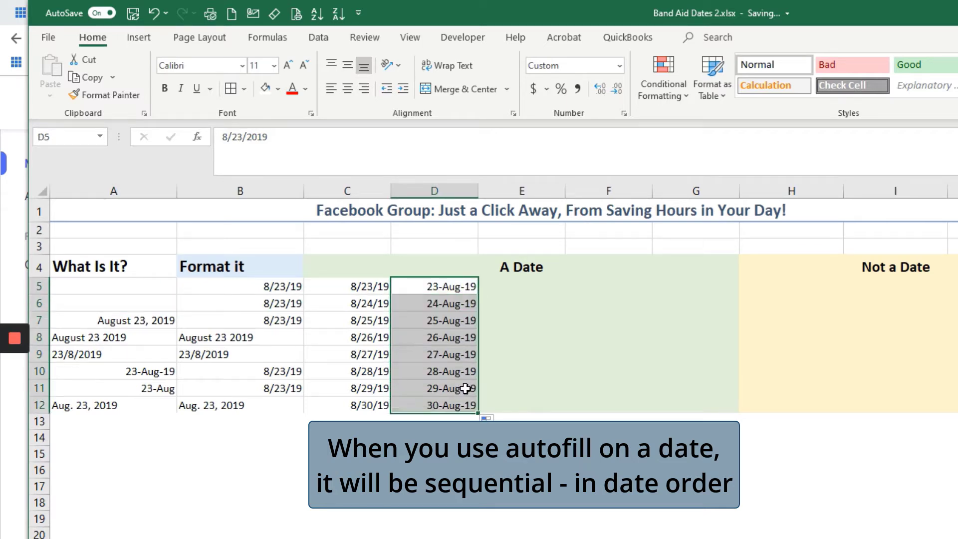
{"action": "left_click", "coordinate": [110, 322]}
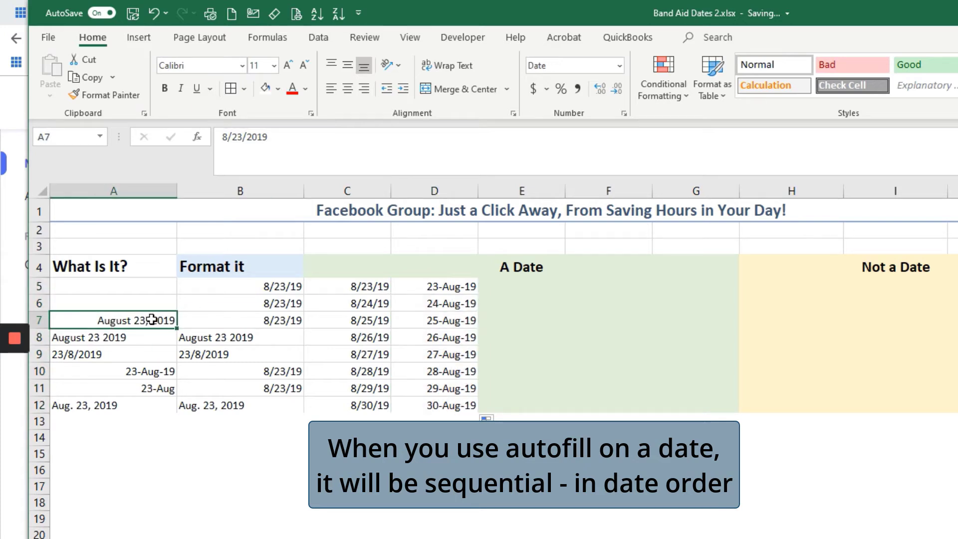
{"action": "left_click_drag", "start_coordinate": [151, 313], "coordinate": [563, 403]}
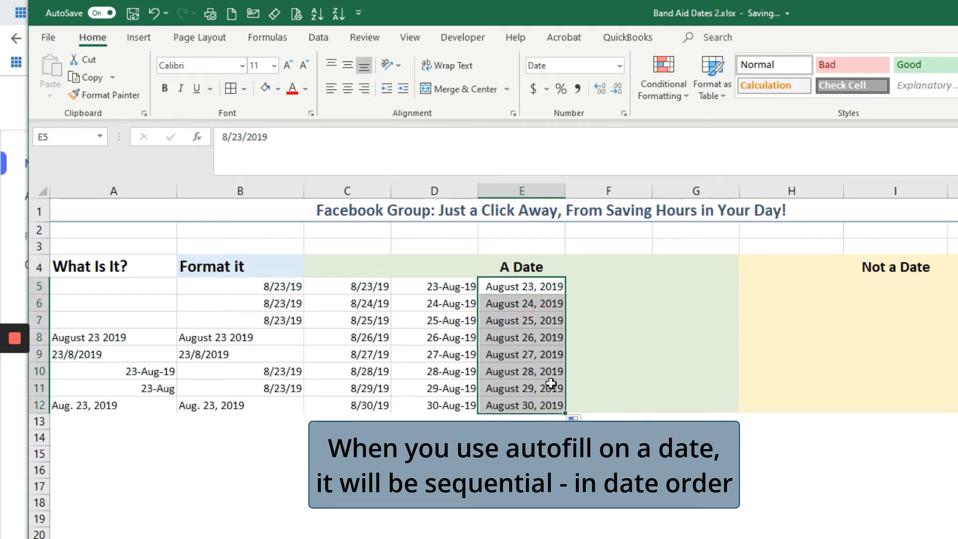
{"action": "left_click", "coordinate": [549, 382]}
Move August 23 2019 text from A8 to H5 and fill down to H12, years 2019–2026
{"action": "left_click", "coordinate": [111, 339]}
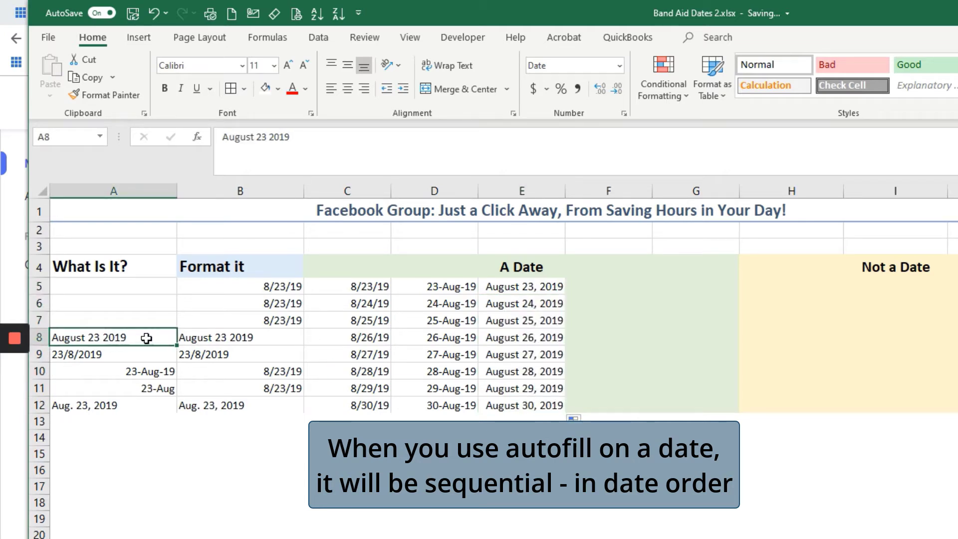
{"action": "left_click_drag", "start_coordinate": [127, 328], "coordinate": [768, 288]}
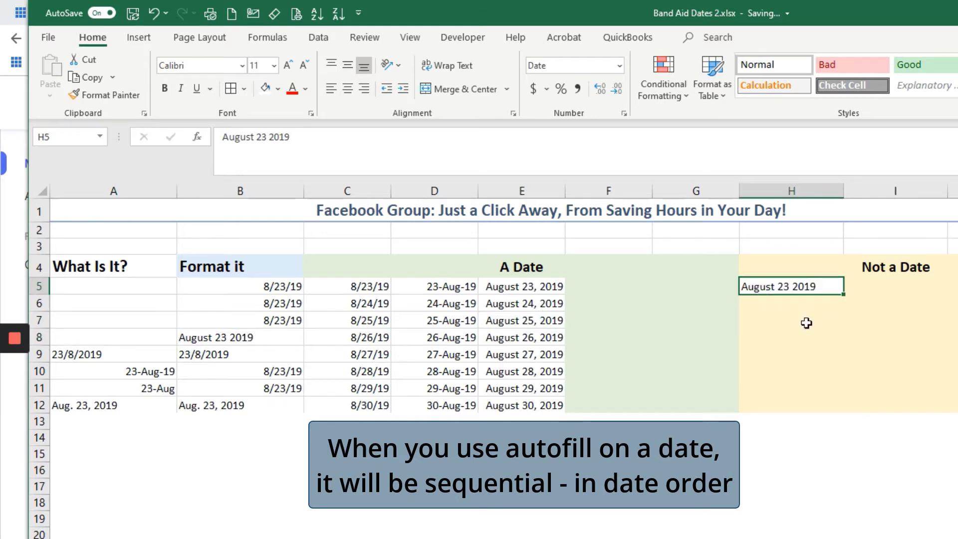
{"action": "left_click_drag", "start_coordinate": [843, 296], "coordinate": [823, 409]}
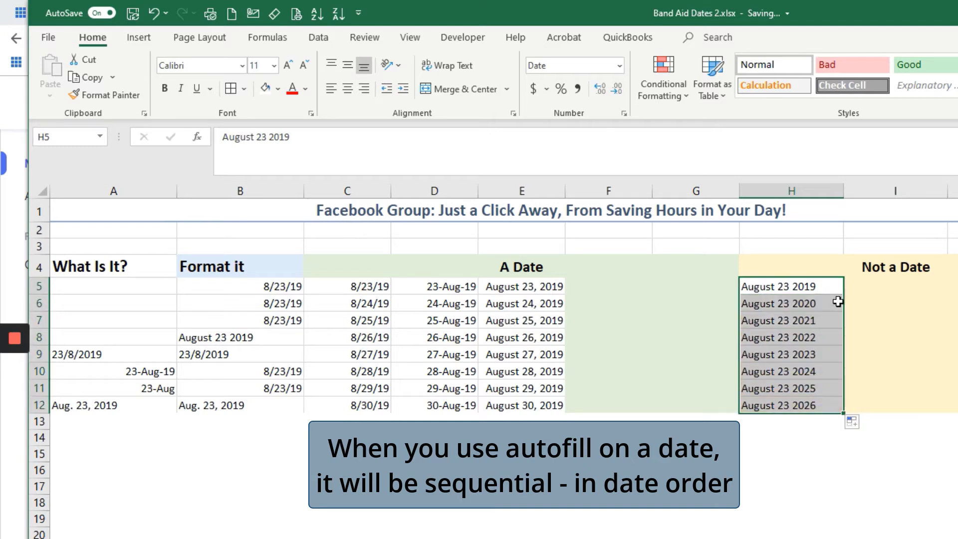
{"action": "left_click", "coordinate": [827, 290]}
{"action": "left_click", "coordinate": [826, 304]}
{"action": "left_click", "coordinate": [823, 319]}
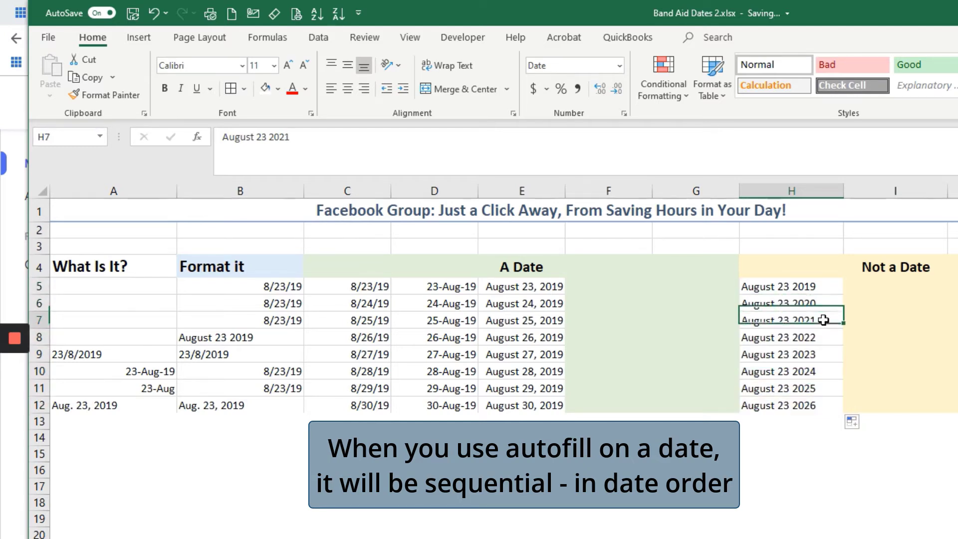
{"action": "left_click", "coordinate": [826, 341]}
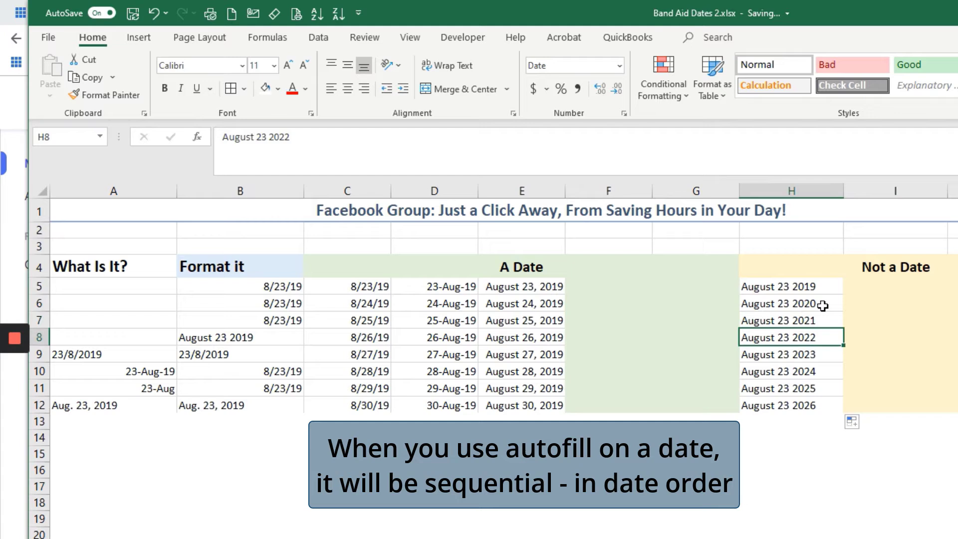
{"action": "left_click", "coordinate": [823, 305]}
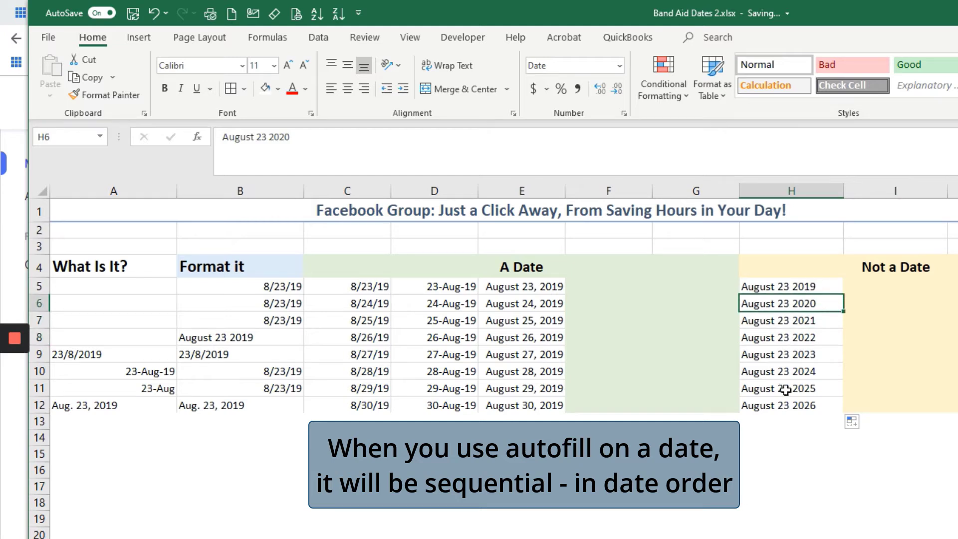
{"action": "left_click", "coordinate": [822, 291]}
{"action": "left_click", "coordinate": [822, 305]}
Place 23/8/2019 in I5 instead of F5, giving a 2019–2026 text series in column I
{"action": "left_click", "coordinate": [103, 355]}
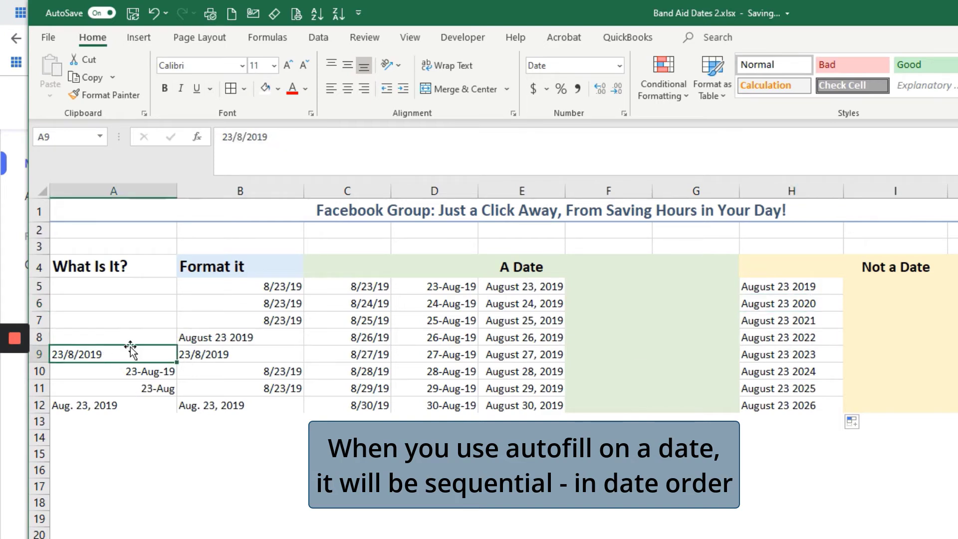
{"action": "left_click_drag", "start_coordinate": [131, 349], "coordinate": [610, 293]}
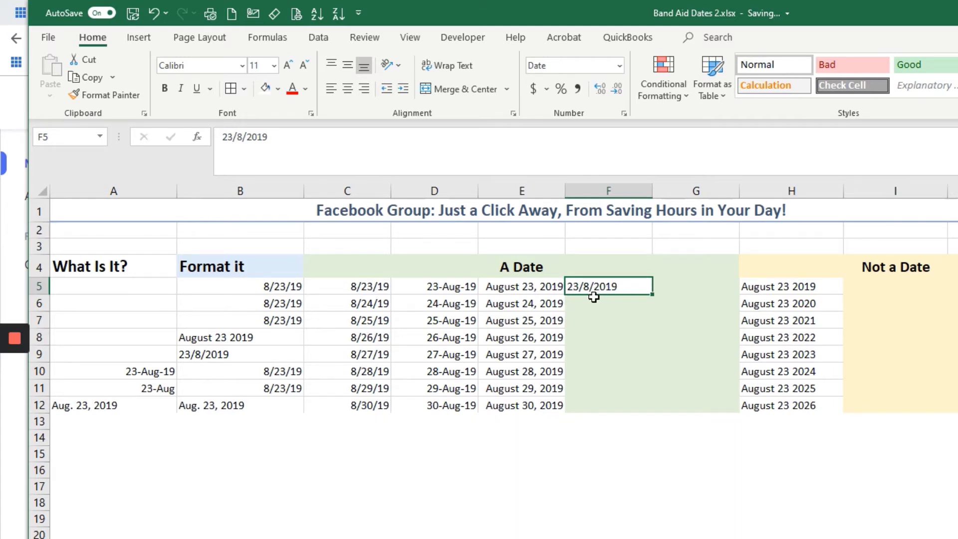
{"action": "key", "text": "ctrl+z"}
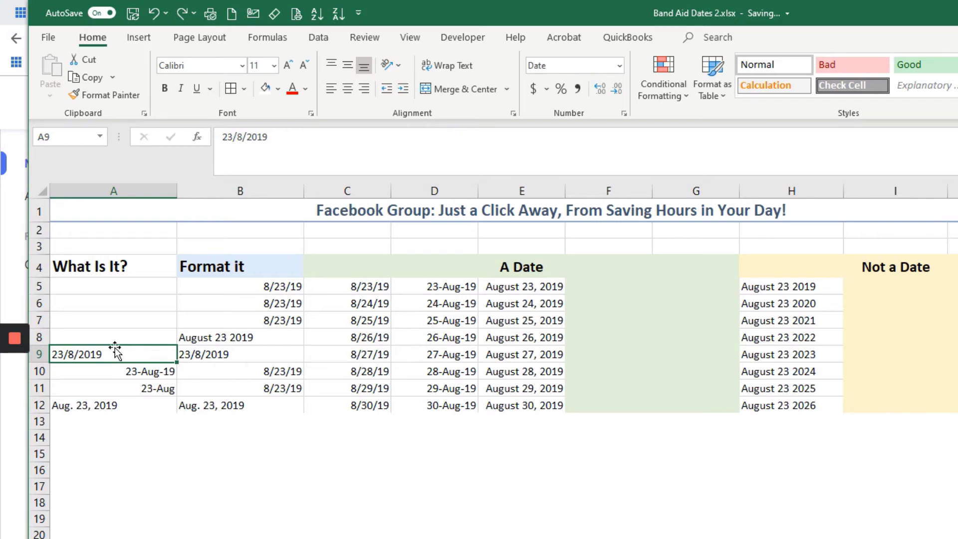
{"action": "left_click_drag", "start_coordinate": [114, 351], "coordinate": [941, 406]}
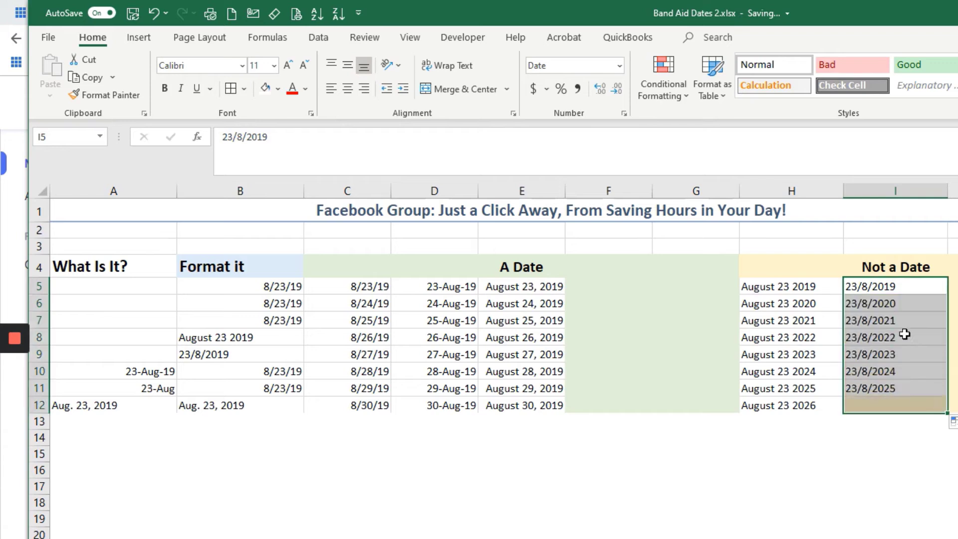
{"action": "left_click", "coordinate": [906, 307]}
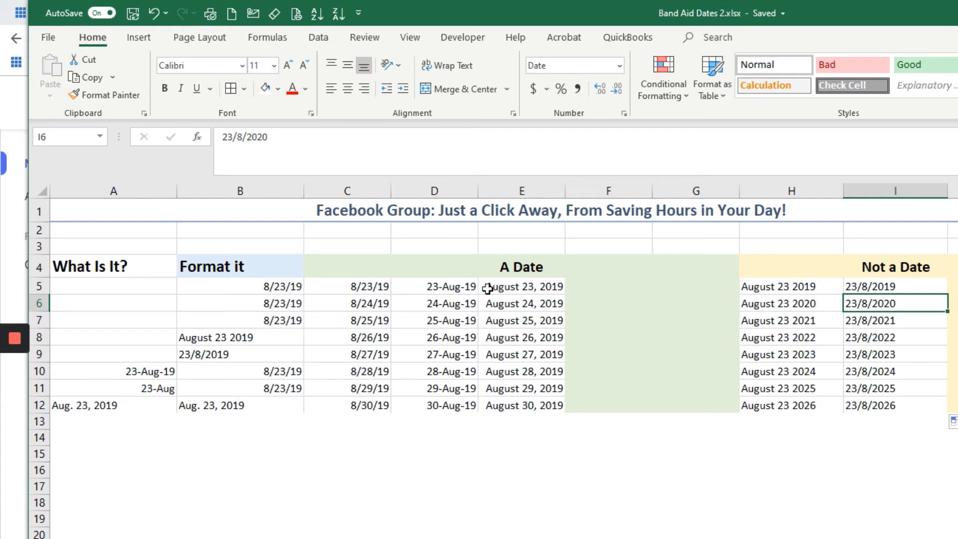
{"action": "left_click", "coordinate": [526, 292]}
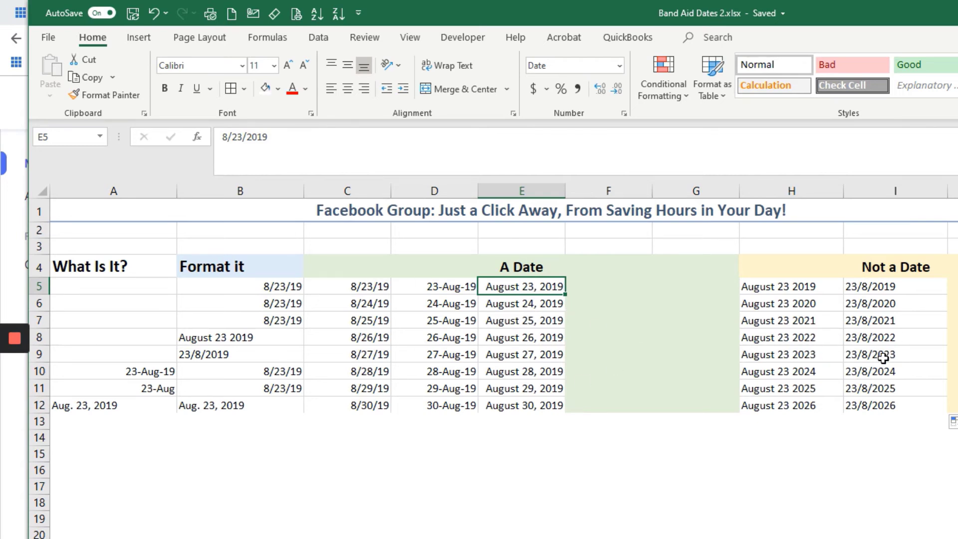
Move 23-Aug-19 into F5, 23-Aug into G5 and Aug. 23, 2019 into J5
{"action": "left_click", "coordinate": [141, 375]}
{"action": "left_click_drag", "start_coordinate": [149, 365], "coordinate": [598, 289]}
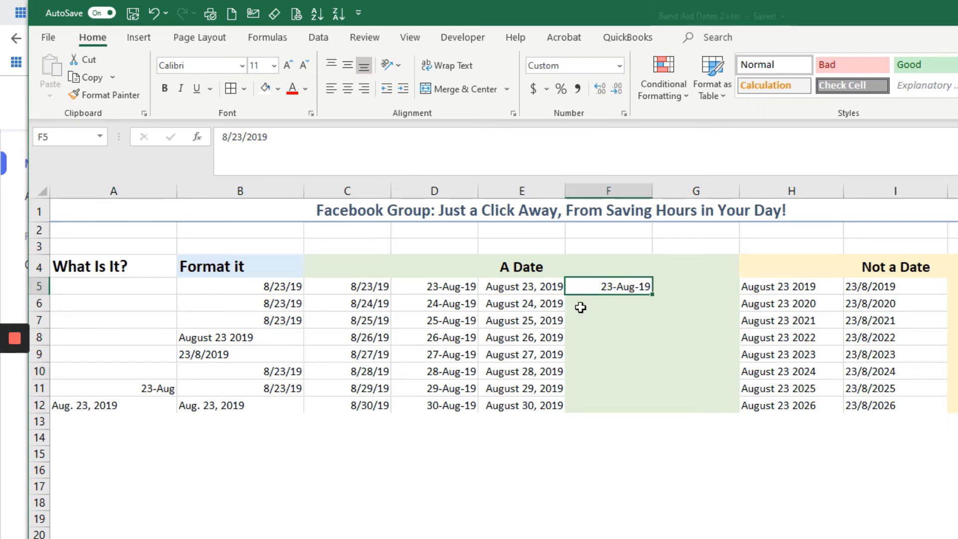
{"action": "left_click", "coordinate": [159, 383]}
{"action": "left_click_drag", "start_coordinate": [156, 381], "coordinate": [712, 293]}
{"action": "left_click", "coordinate": [120, 405]}
{"action": "left_click_drag", "start_coordinate": [136, 409], "coordinate": [957, 296]}
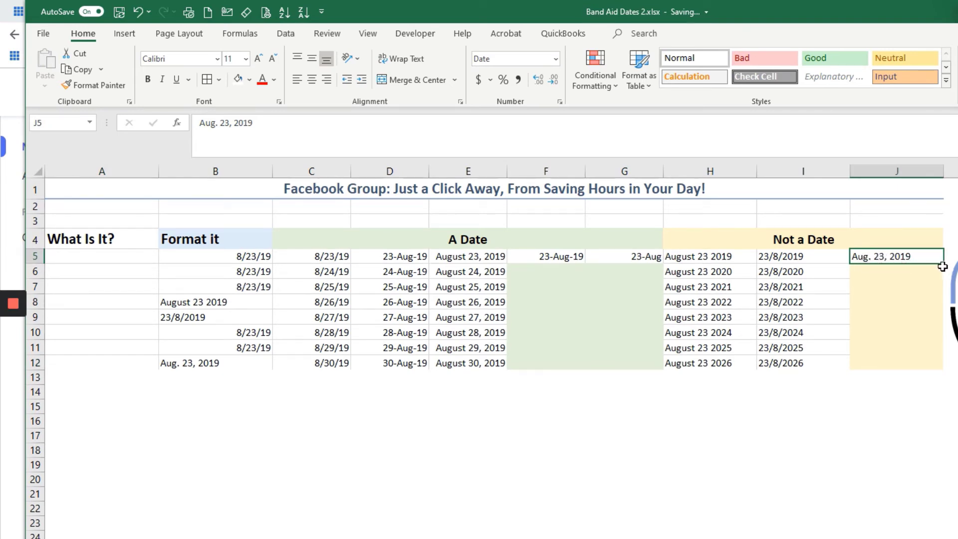
Fill J6:J12 with Aug. 23, 2020–2026 and F and G with 24–30 August
{"action": "left_click_drag", "start_coordinate": [944, 266], "coordinate": [937, 370]}
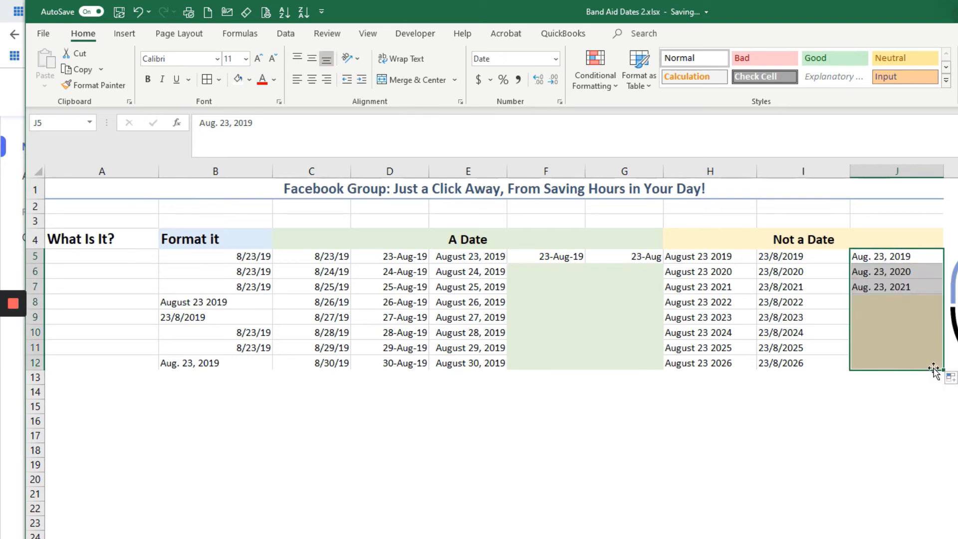
{"action": "left_click", "coordinate": [904, 321]}
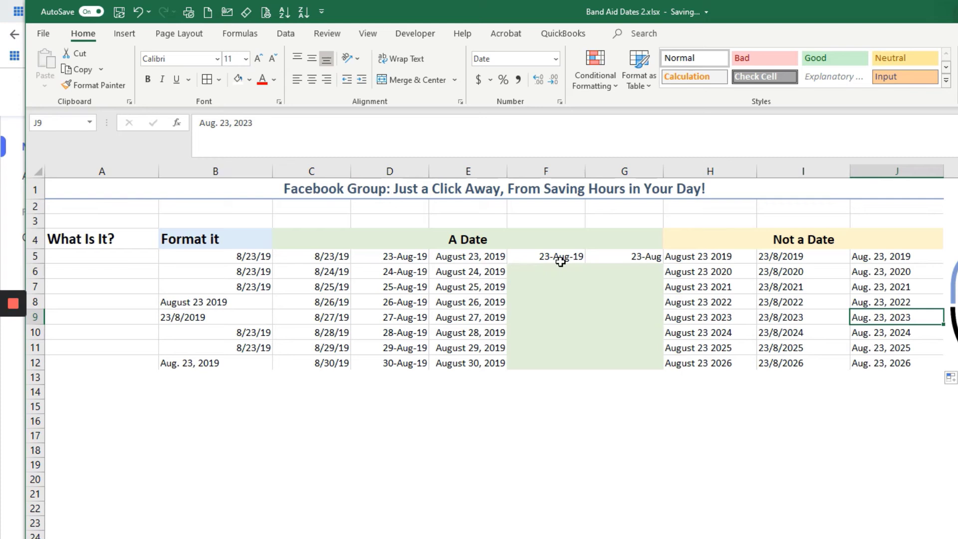
{"action": "left_click", "coordinate": [533, 259]}
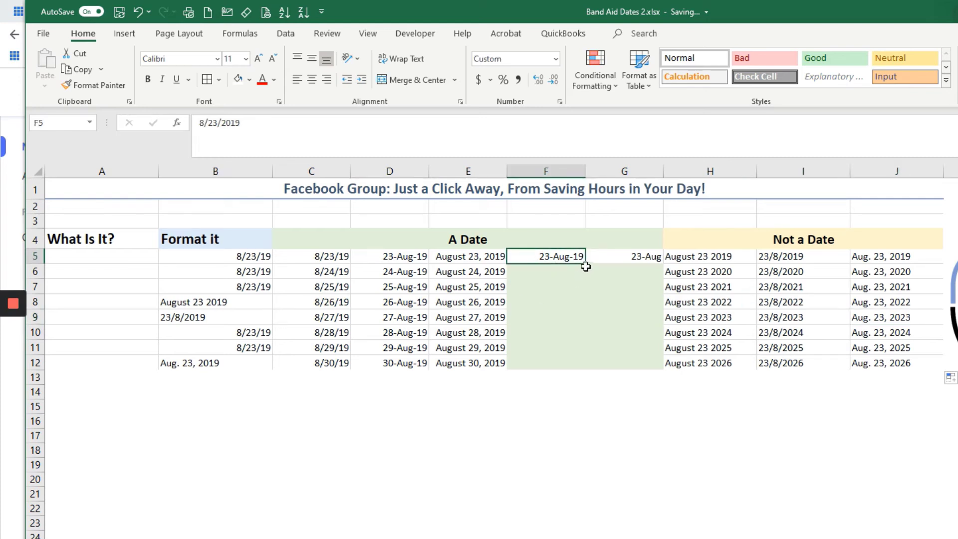
{"action": "left_click_drag", "start_coordinate": [586, 264], "coordinate": [588, 372]}
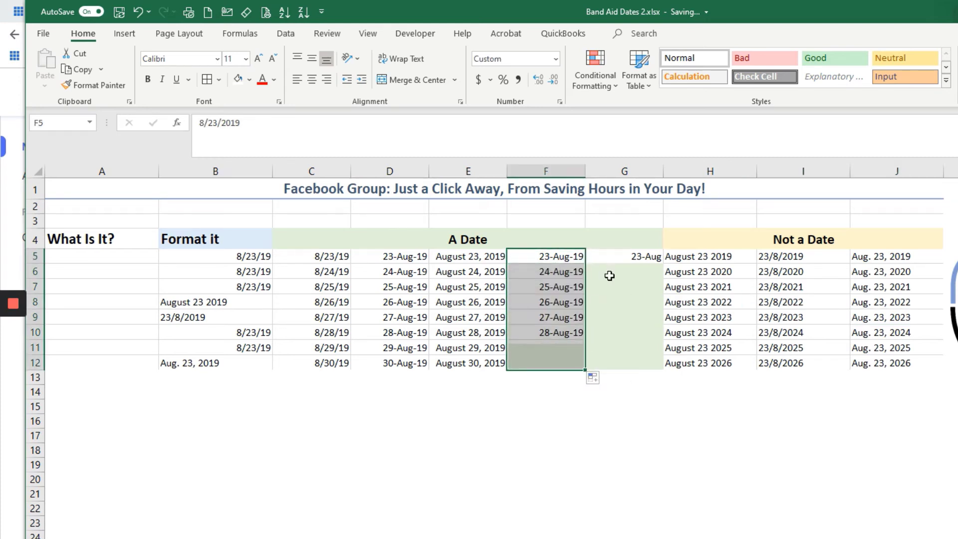
{"action": "left_click", "coordinate": [642, 257]}
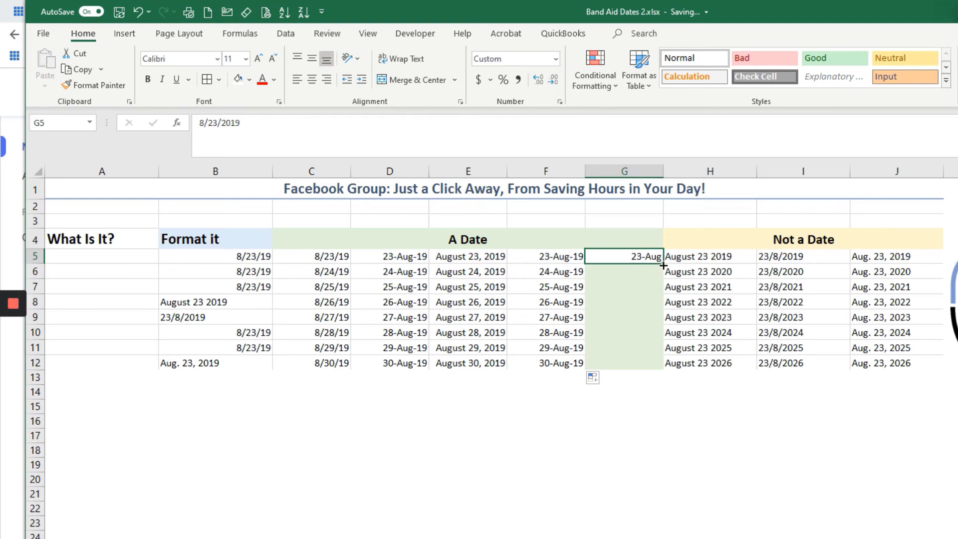
{"action": "double_click", "coordinate": [663, 266]}
{"action": "left_click", "coordinate": [90, 346]}
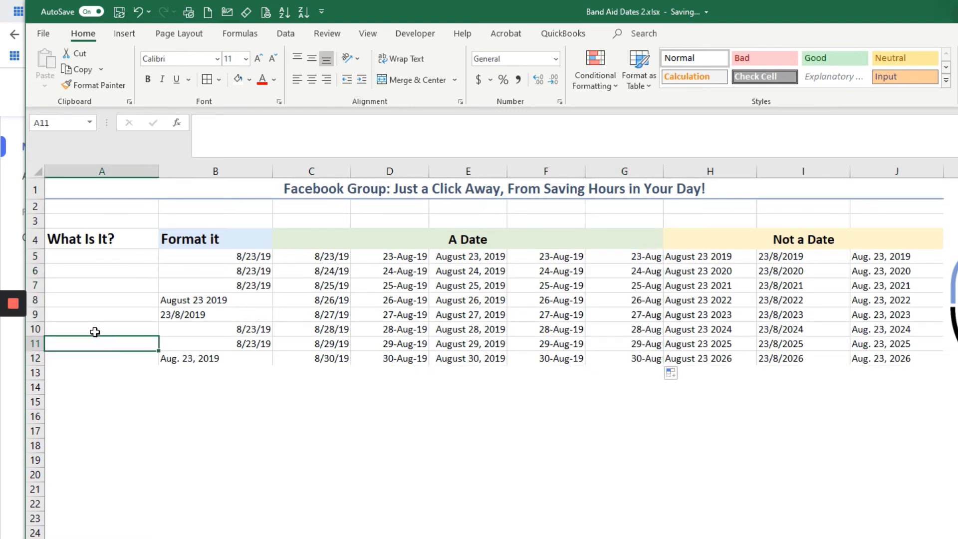
{"action": "type", "text": "Aug 23, 2019"}
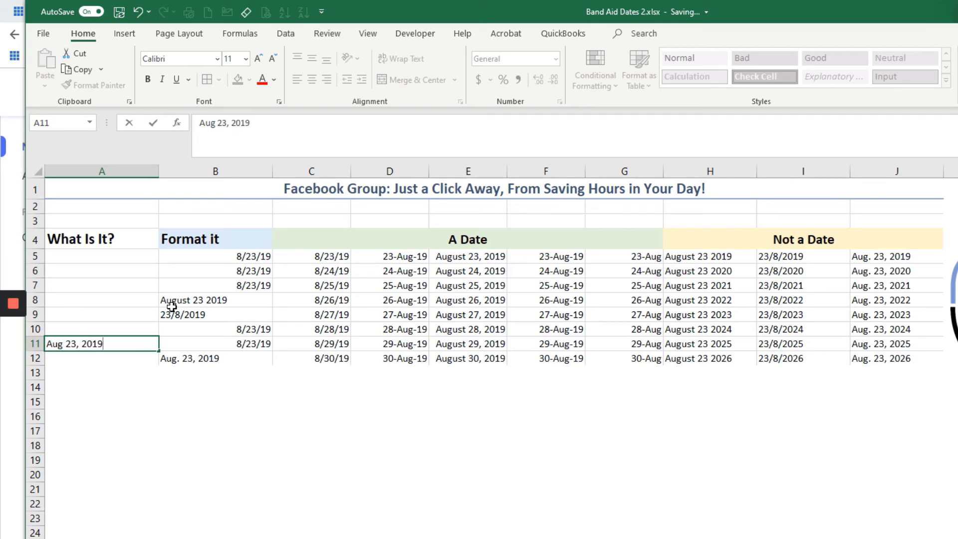
{"action": "key", "text": "Return"}
{"action": "key", "text": "Up"}
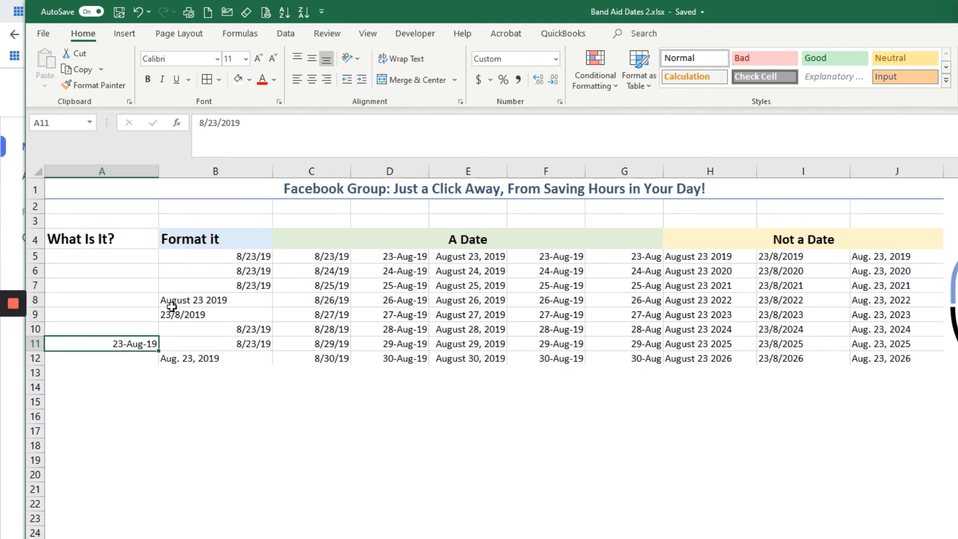
{"action": "key", "text": "Delete"}
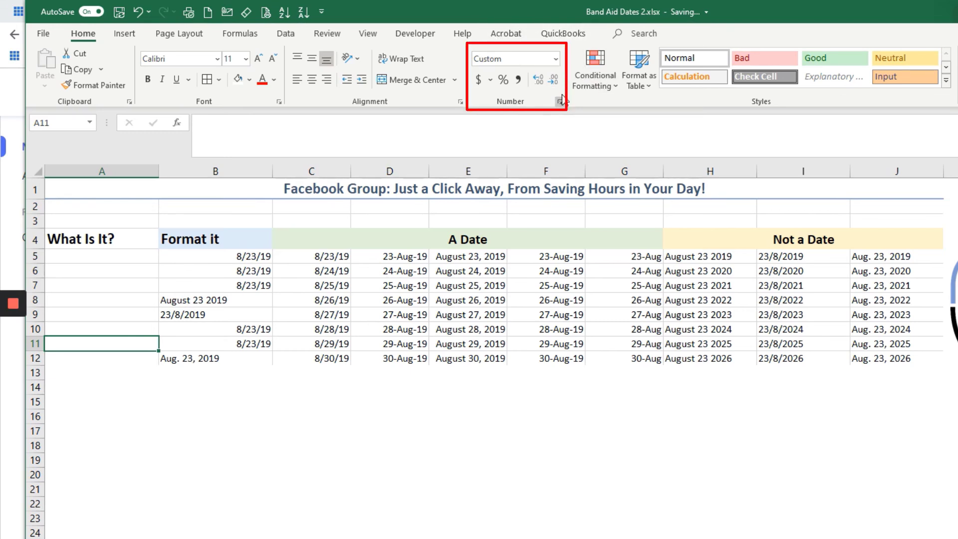
Open Format Cells through More Number Formats and choose the Date category
{"action": "left_click", "coordinate": [556, 59]}
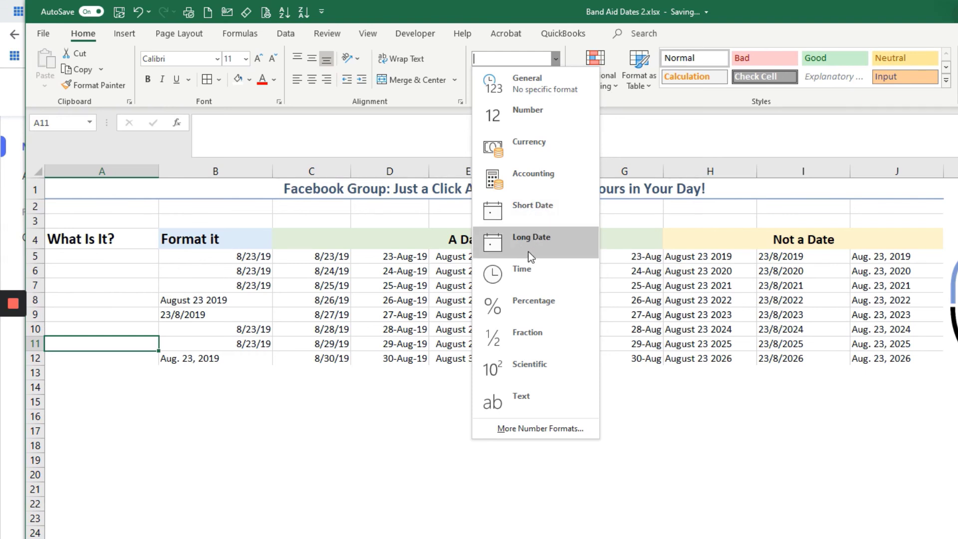
{"action": "left_click", "coordinate": [562, 435]}
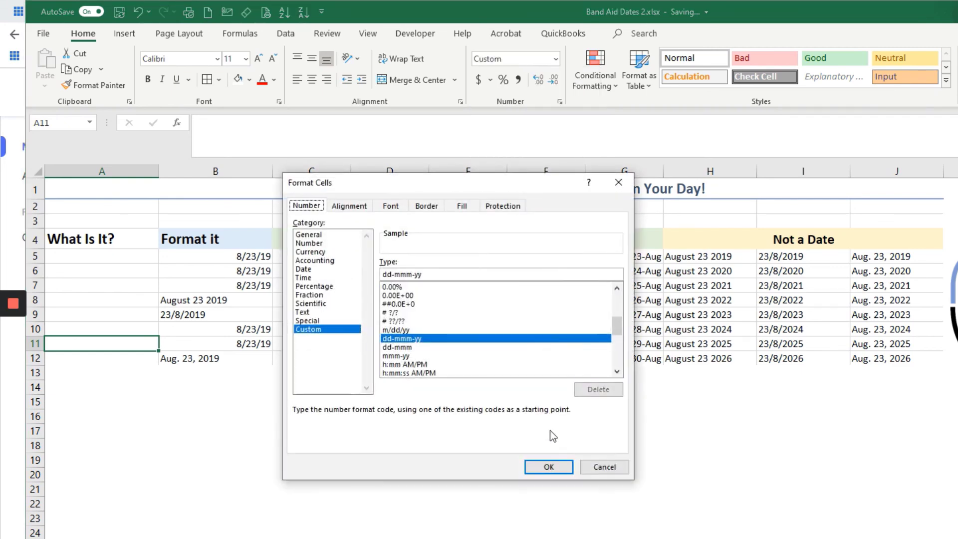
{"action": "left_click", "coordinate": [305, 269]}
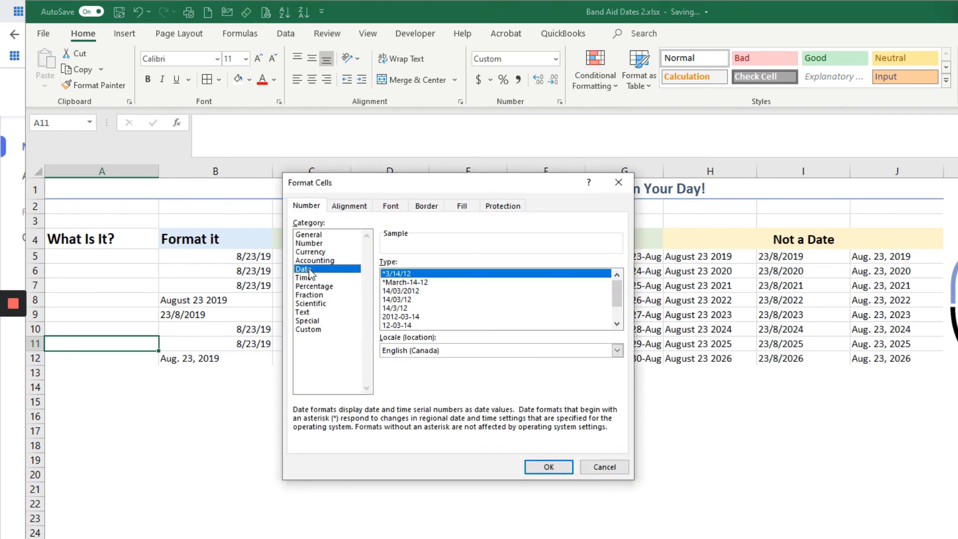
Preview the date types *March-14-12, 14/03/2012, 14/03/12, 14/3/12, 2012-03-14 and 12-03-14
{"action": "left_click", "coordinate": [445, 283]}
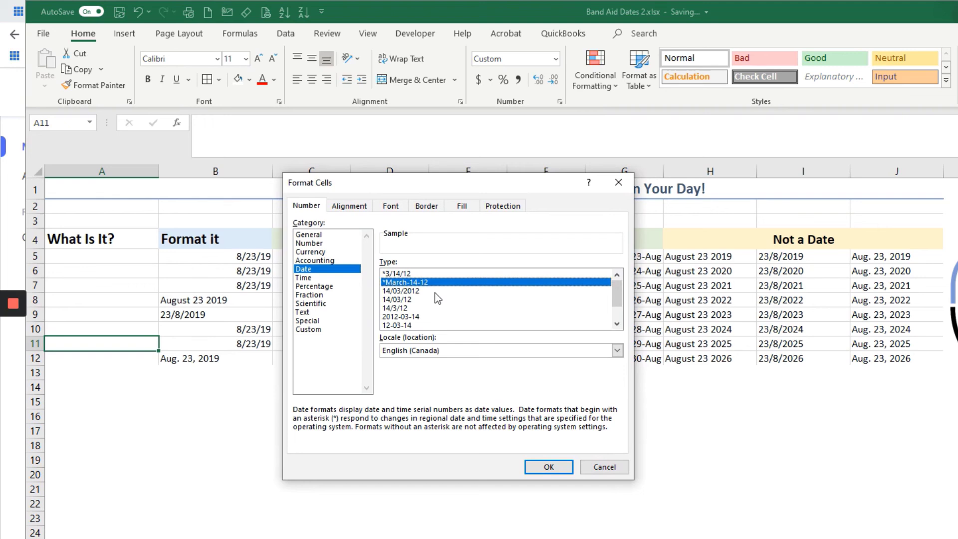
{"action": "left_click", "coordinate": [436, 291]}
{"action": "left_click", "coordinate": [429, 301]}
{"action": "left_click", "coordinate": [422, 309]}
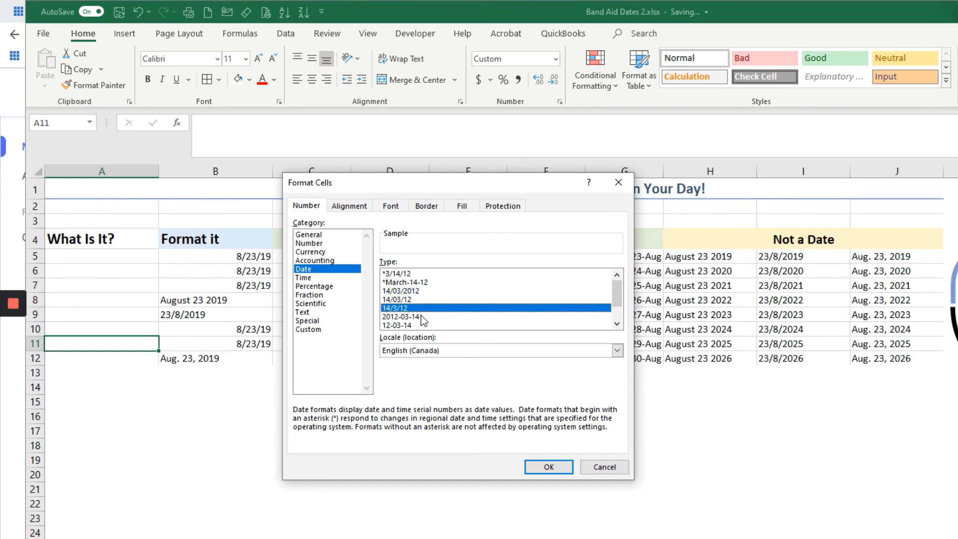
{"action": "left_click", "coordinate": [421, 318]}
{"action": "left_click", "coordinate": [420, 325]}
{"action": "left_click", "coordinate": [617, 324]}
{"action": "left_click", "coordinate": [617, 325]}
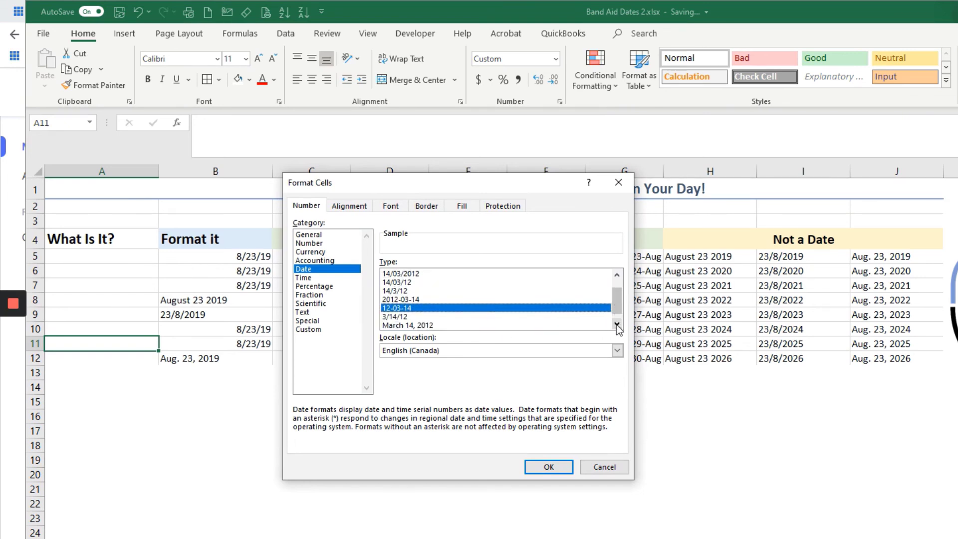
{"action": "left_click", "coordinate": [617, 324]}
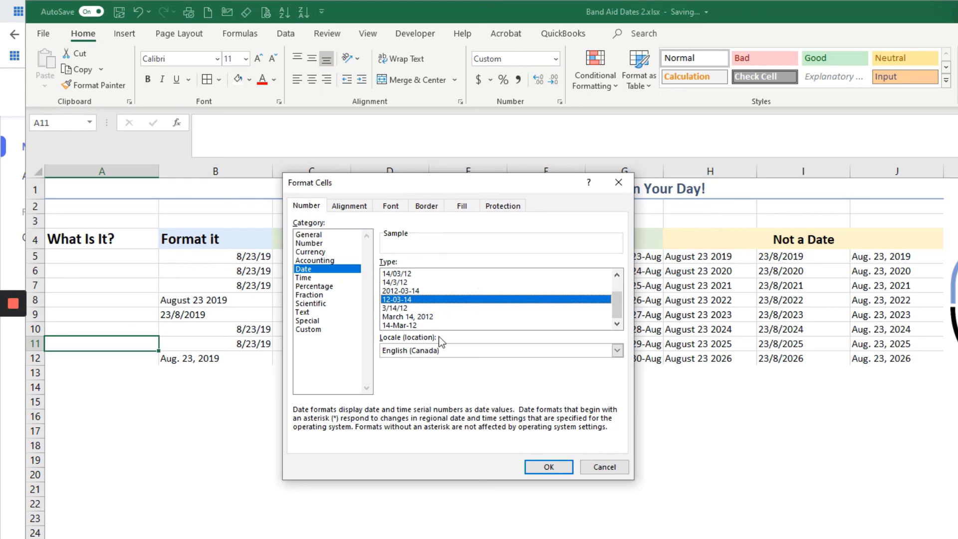
Cancel Format Cells without applying a format and go to the Hi sheet
{"action": "left_click", "coordinate": [605, 468]}
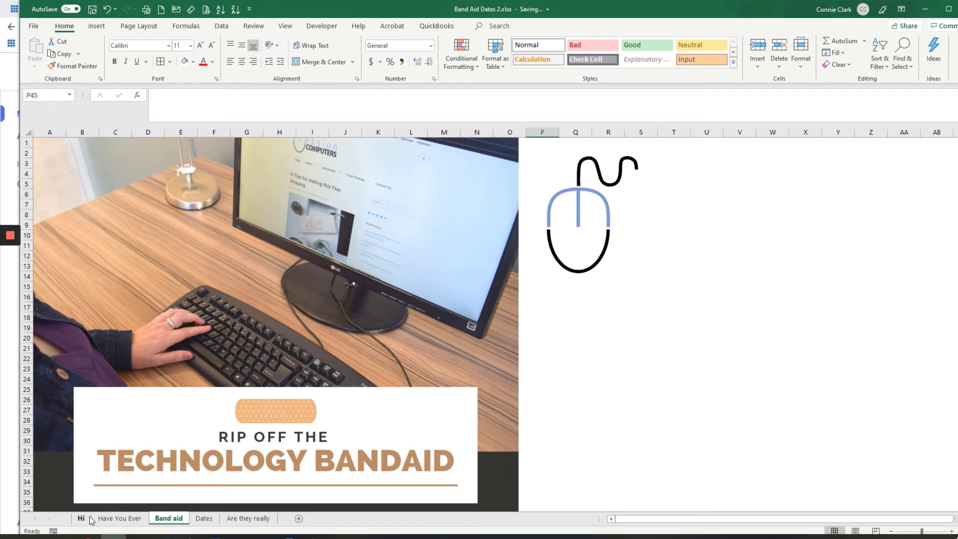
{"action": "left_click", "coordinate": [85, 519]}
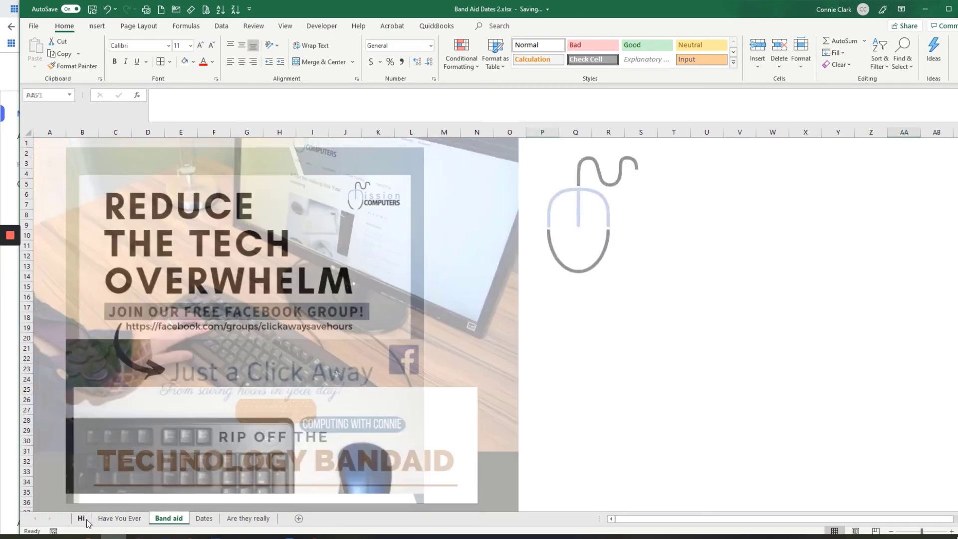